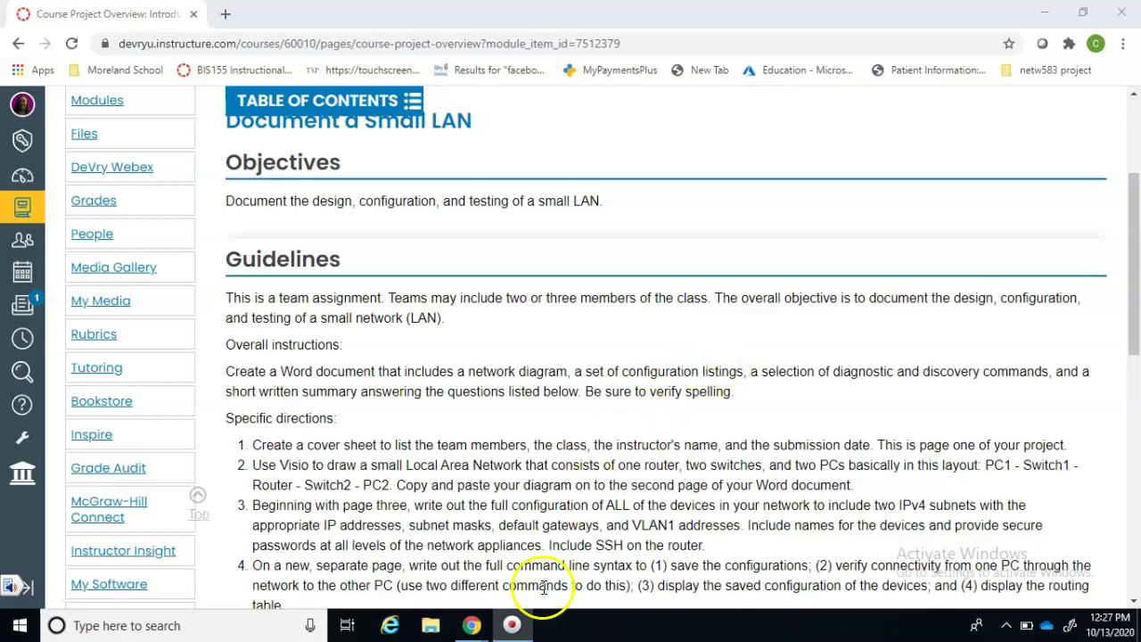
# - Bring up the Chrome taskbar jump list to start a new browser window
pyautogui.moveTo(472, 626)
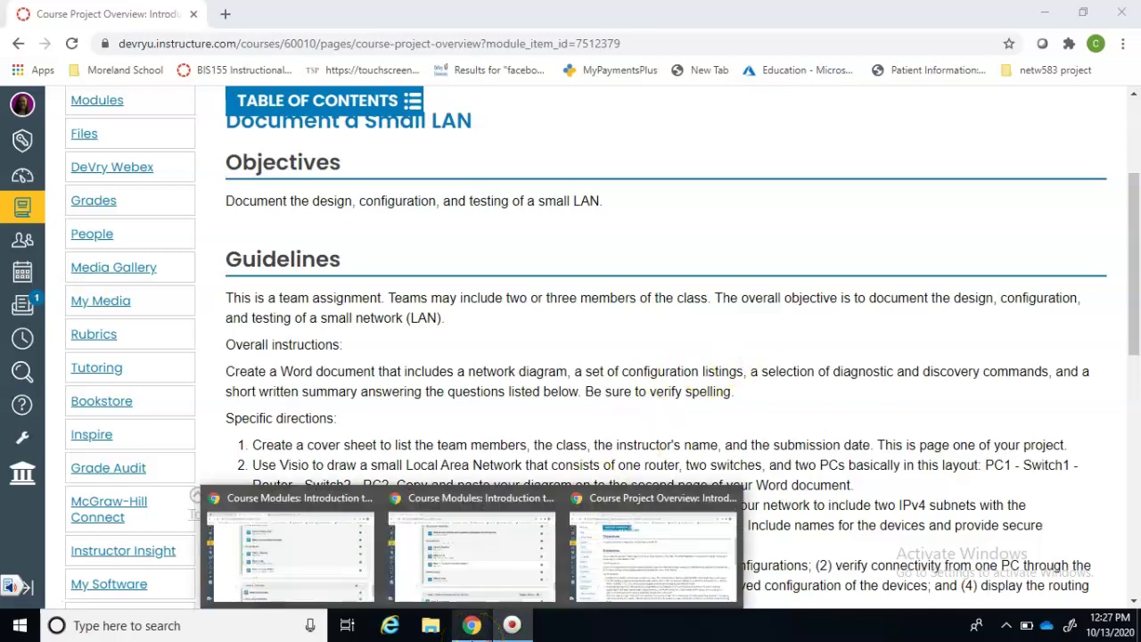
pyautogui.rightClick(472, 626)
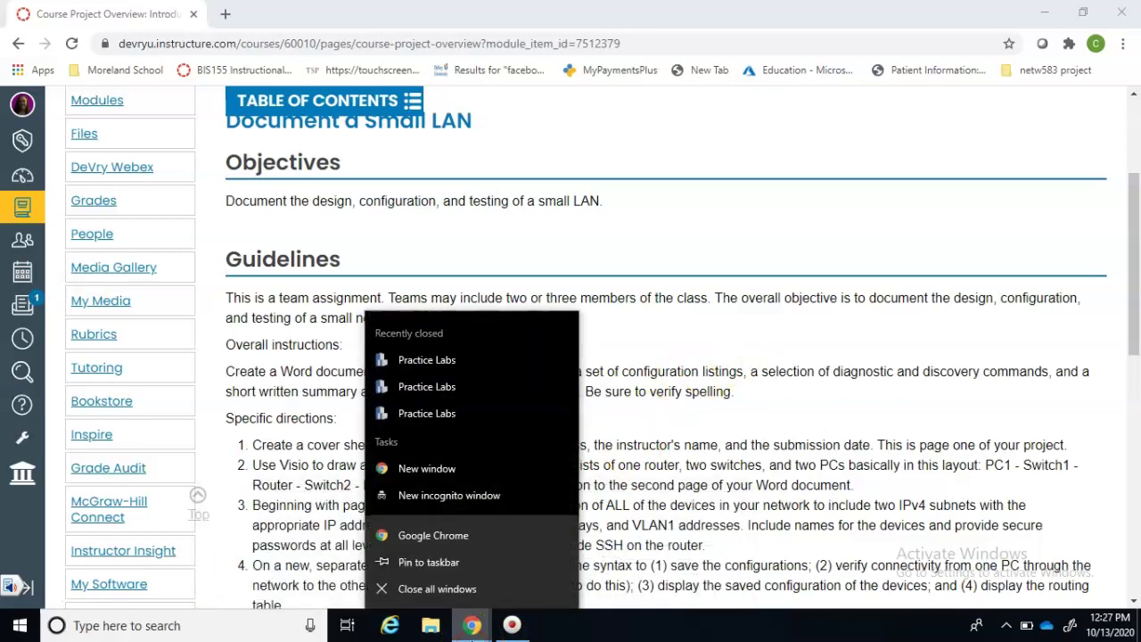
# - Open a new Chrome window and go to lab.devry.edu
pyautogui.click(456, 537)
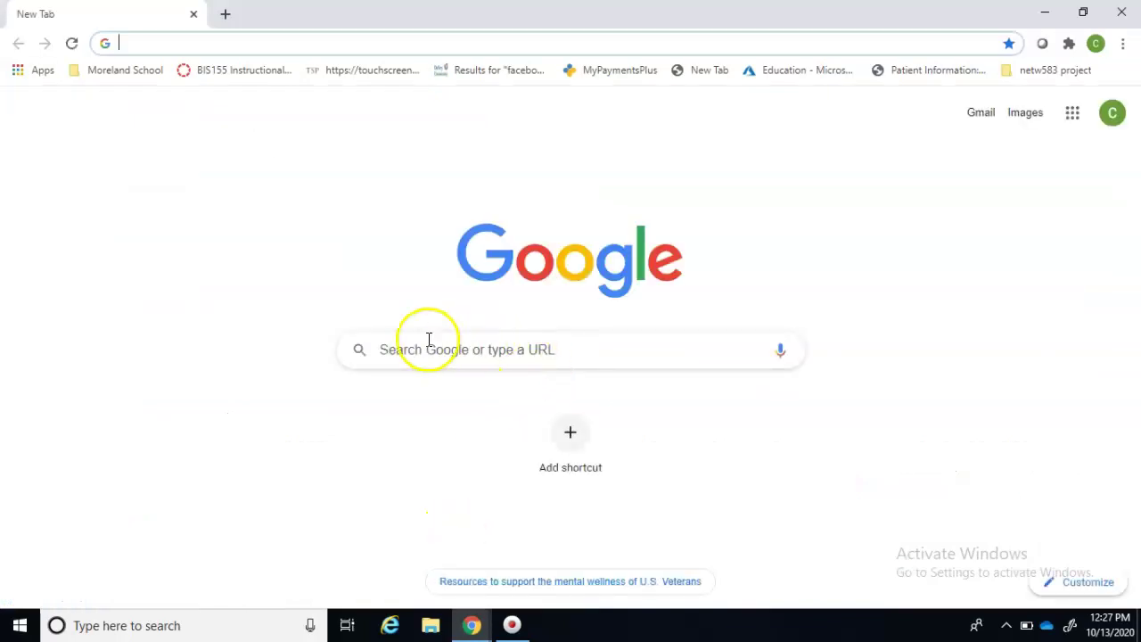
pyautogui.write('lab.devry')
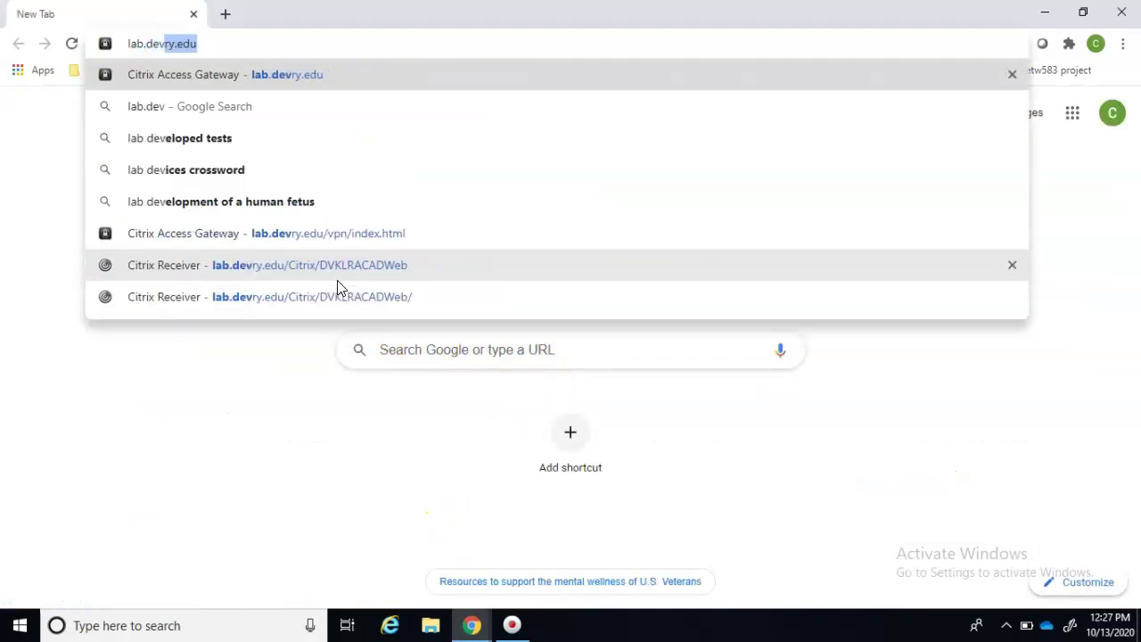
pyautogui.write('.edu')
pyautogui.press('Return')
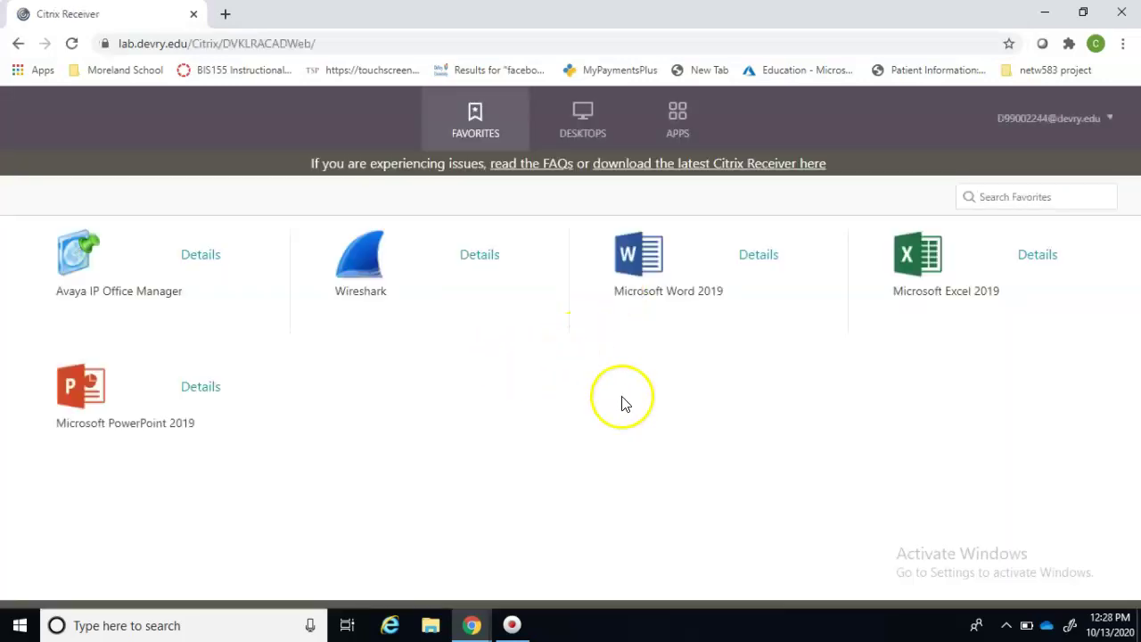
# - Launch Cisco Packet Tracer 7_2_1 from the lab APPS list and permit local device access
pyautogui.click(678, 121)
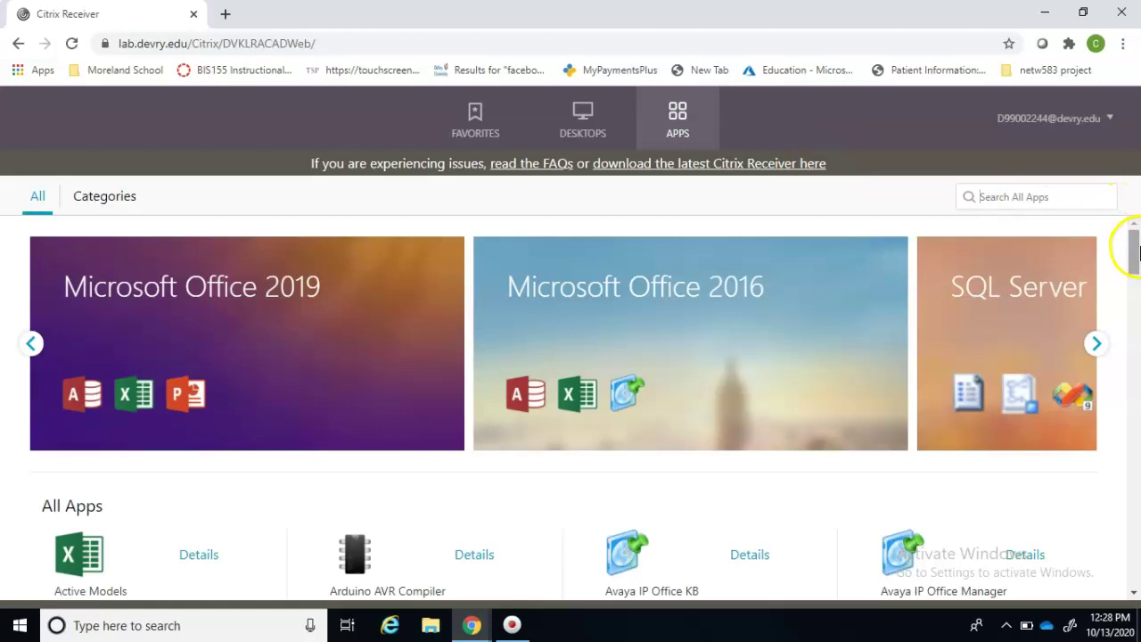
pyautogui.scroll(-8, 1137, 252)
pyautogui.scroll(5, 1137, 252)
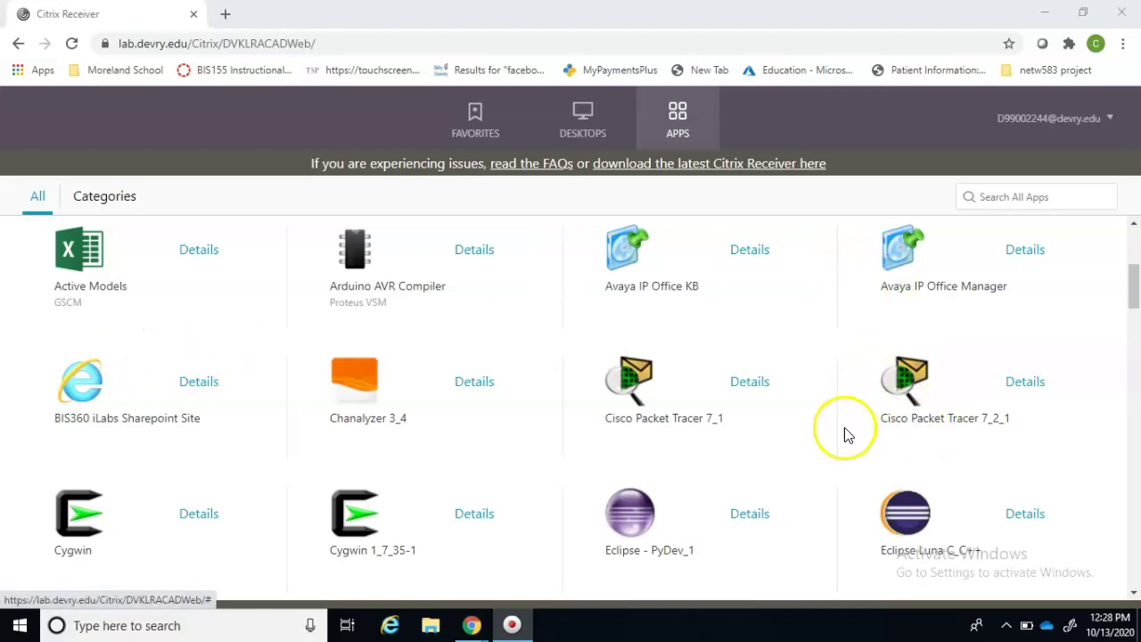
pyautogui.click(920, 398)
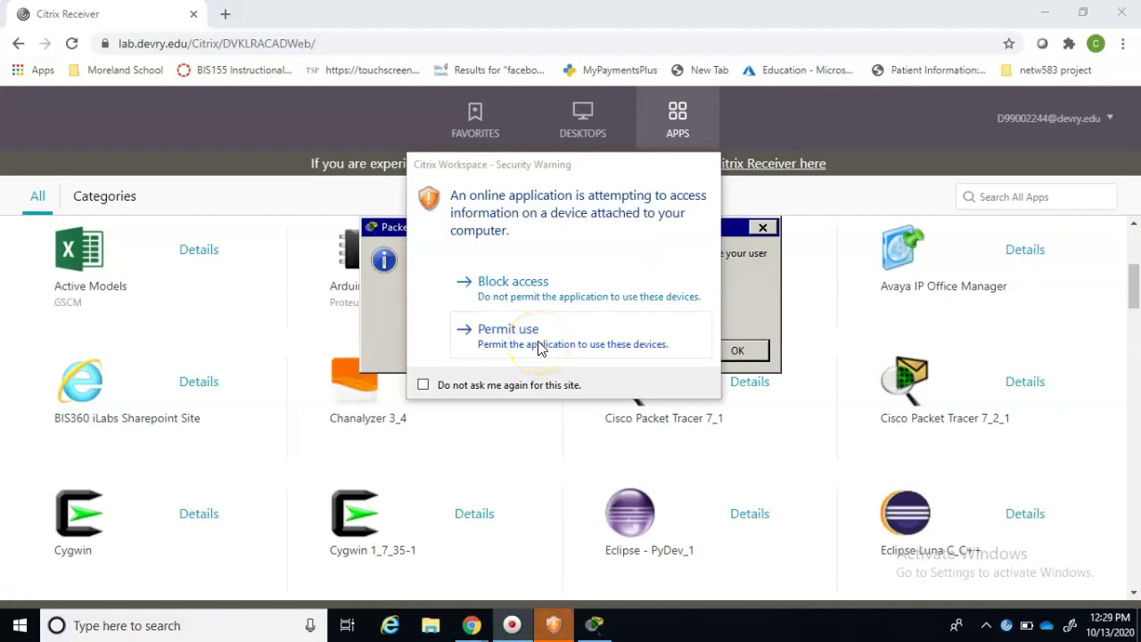
pyautogui.click(538, 348)
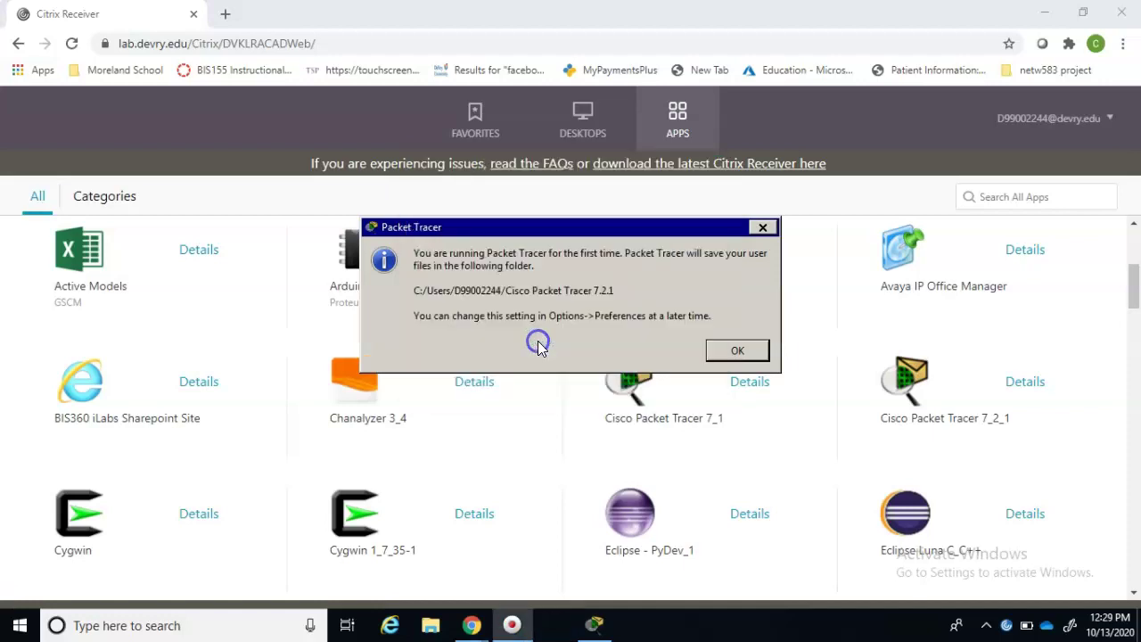
# - Continue as guest and submit enrollment with captcha 10, age certified, and no communications
pyautogui.press('Return')
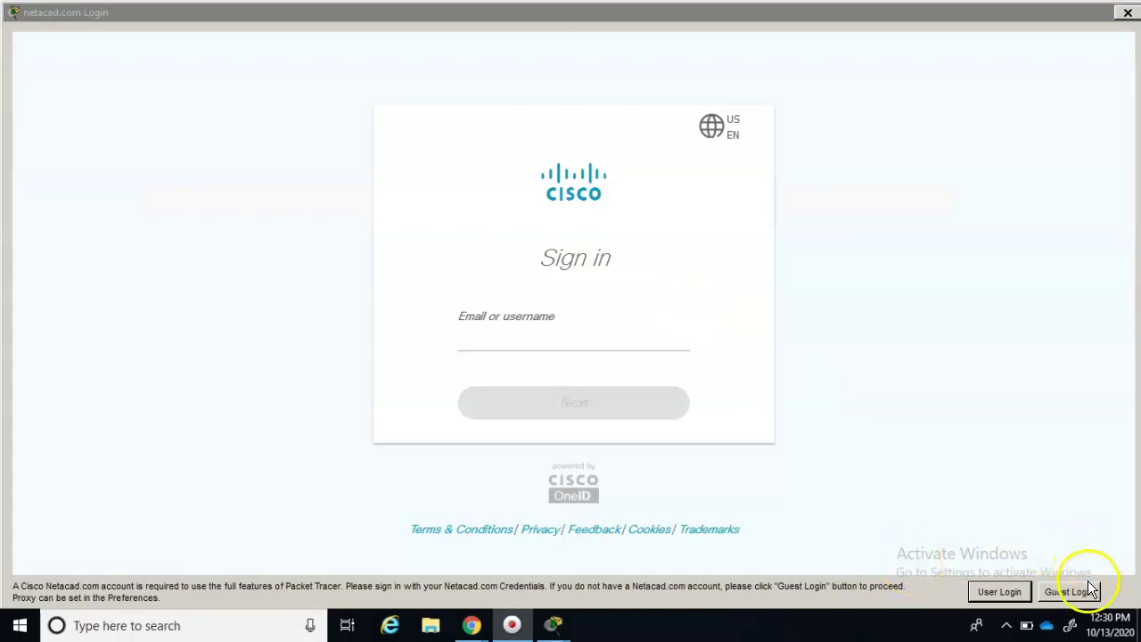
pyautogui.click(1085, 595)
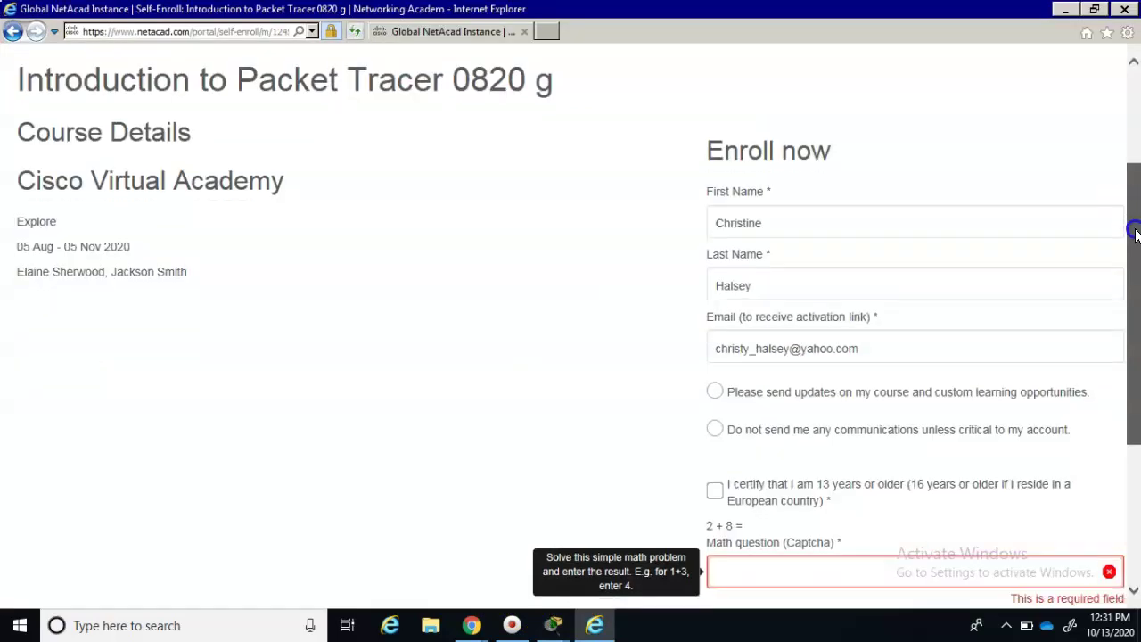
pyautogui.scroll(-5, 1137, 355)
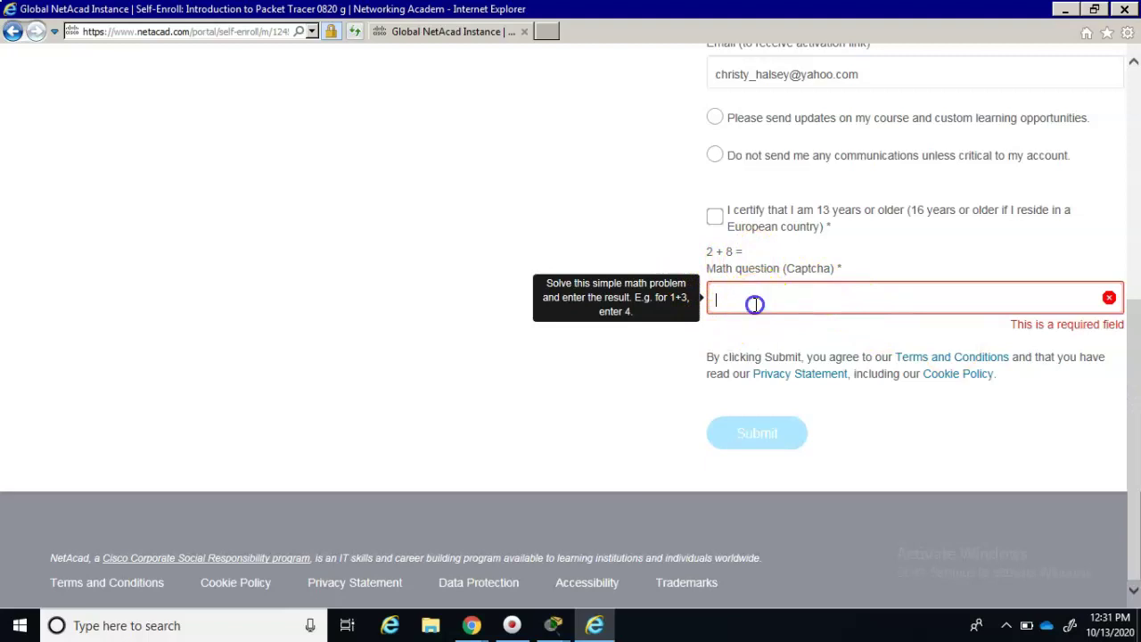
pyautogui.write('10')
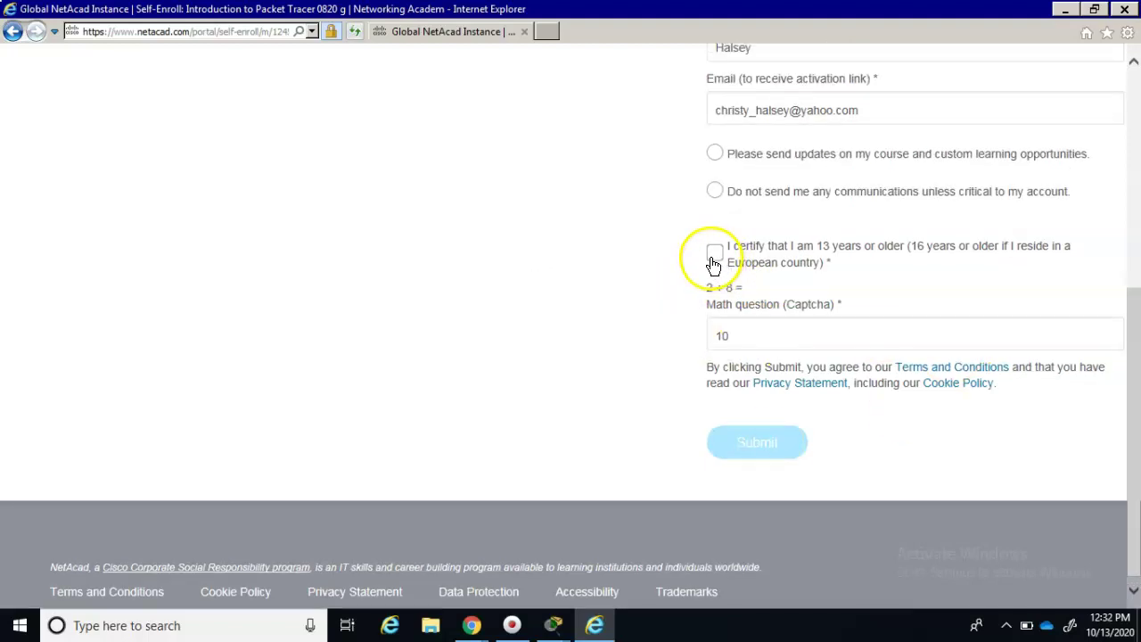
pyautogui.click(714, 252)
pyautogui.click(715, 191)
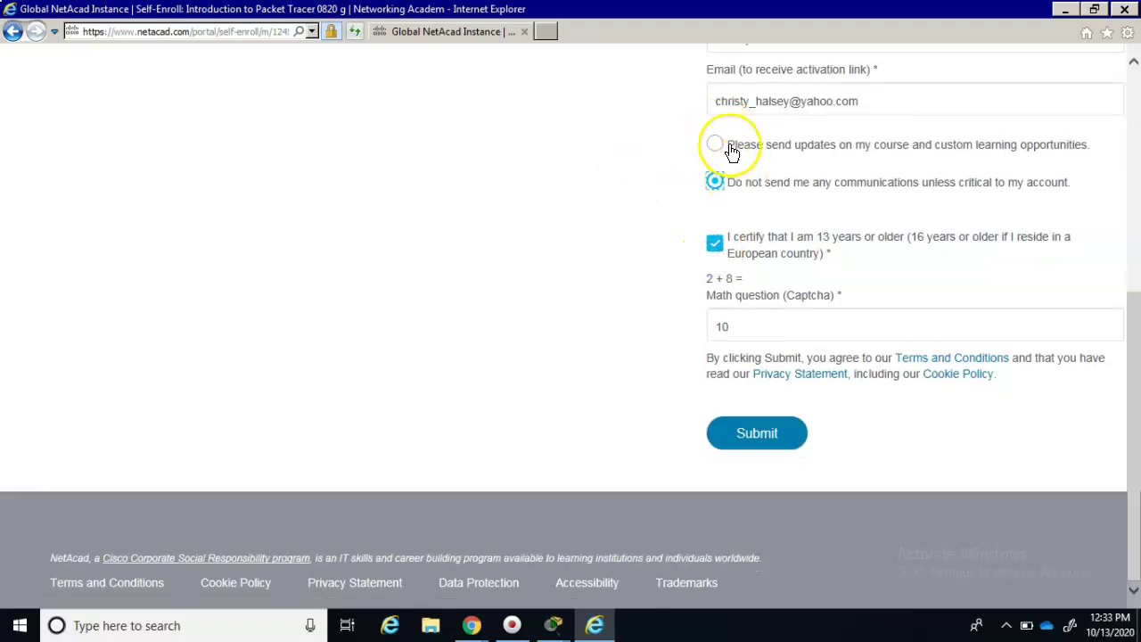
pyautogui.click(753, 433)
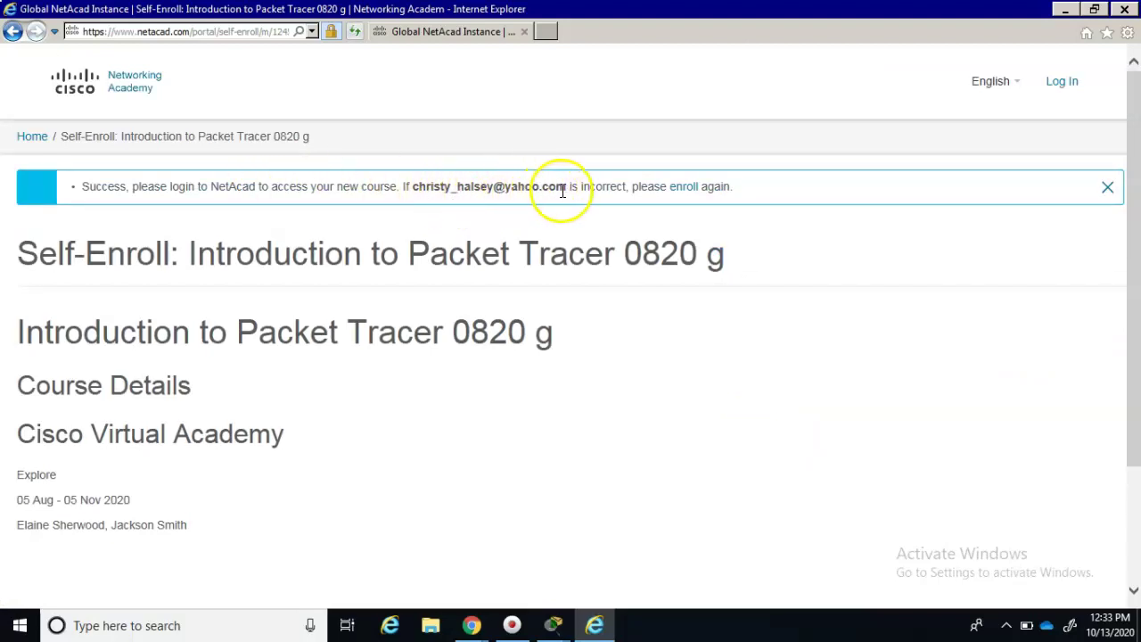
# - Review the Course Enrollment Notification email from its top, then minimize Chrome to reveal Packet Tracer
pyautogui.click(472, 625)
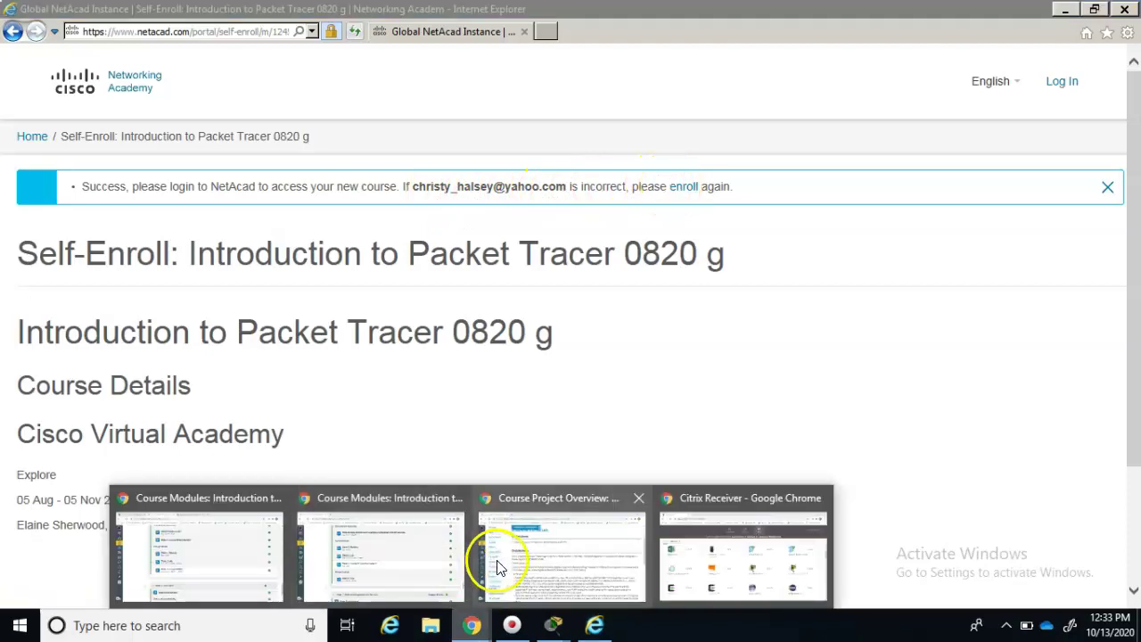
pyautogui.click(473, 629)
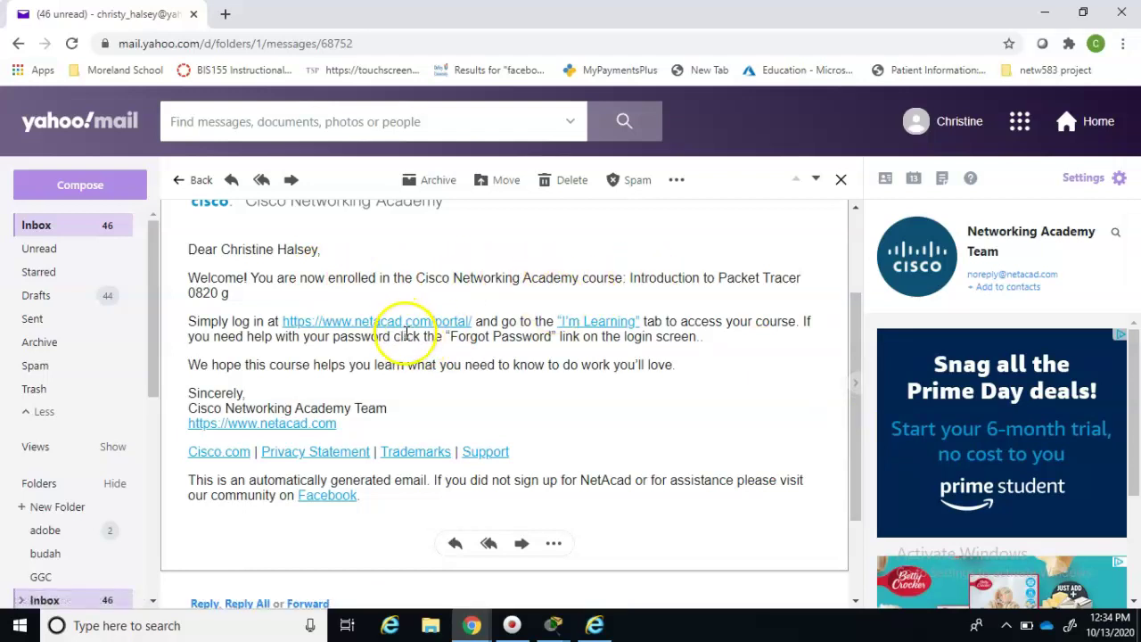
pyautogui.scroll(3, 405, 330)
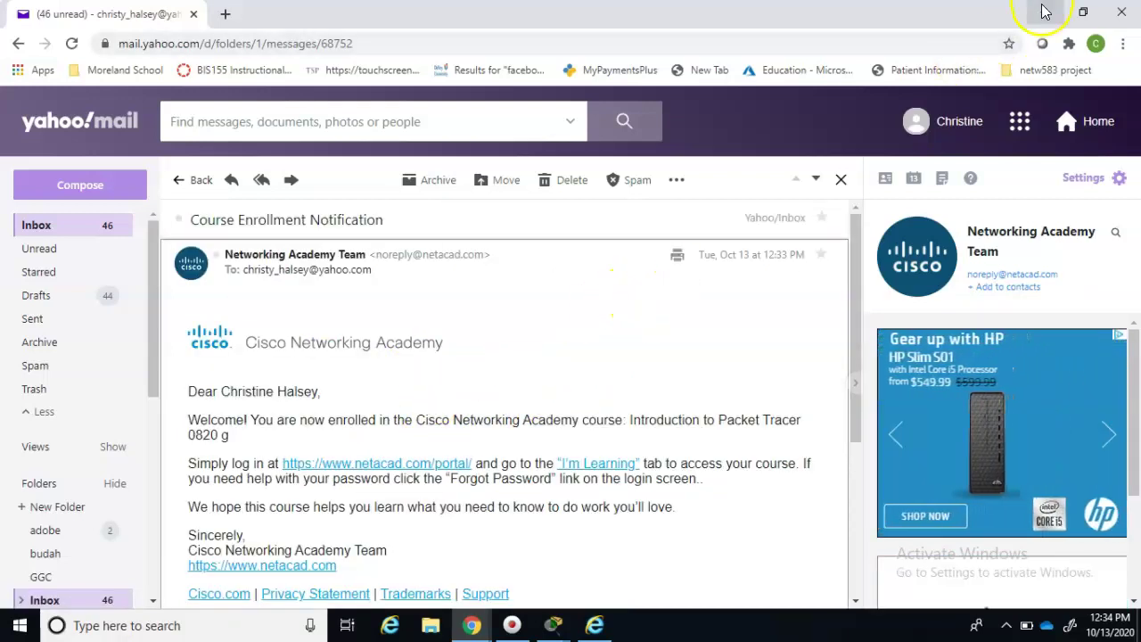
pyautogui.click(1046, 13)
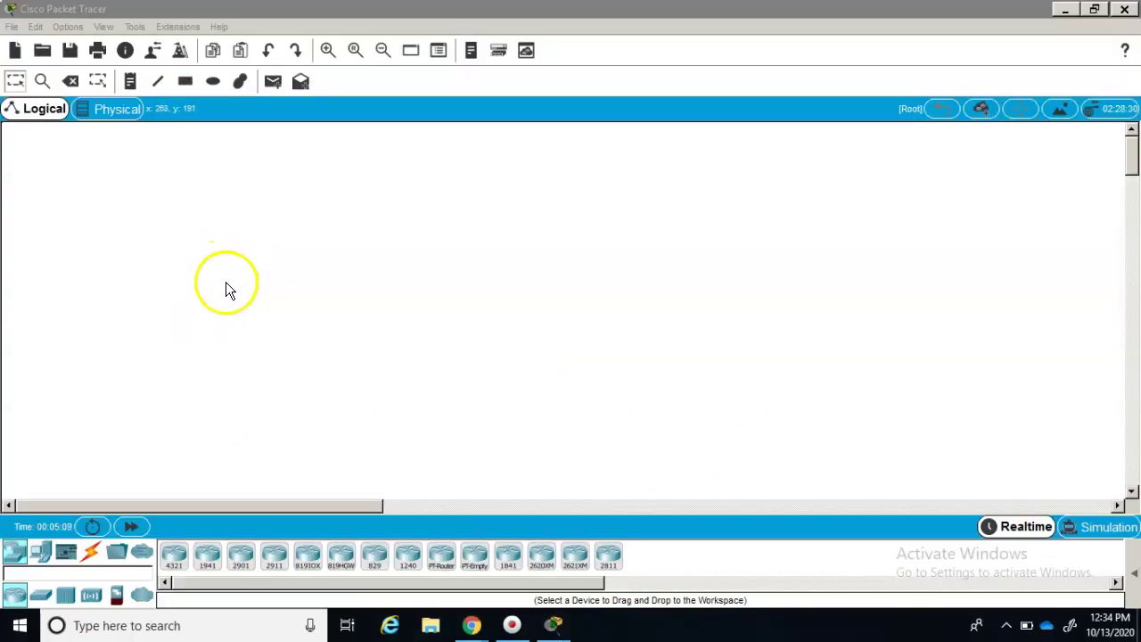
# - Place a 1941 router, Router0, on the workspace and look over its Config settings
pyautogui.moveTo(208, 555); pyautogui.dragTo(317, 312)
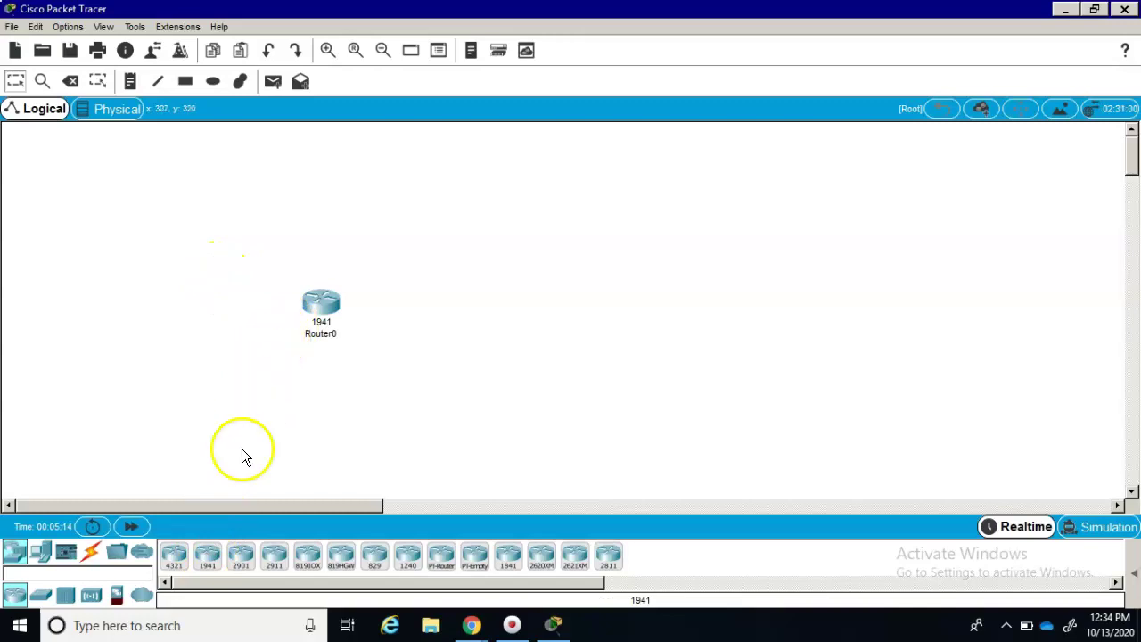
pyautogui.click(331, 305)
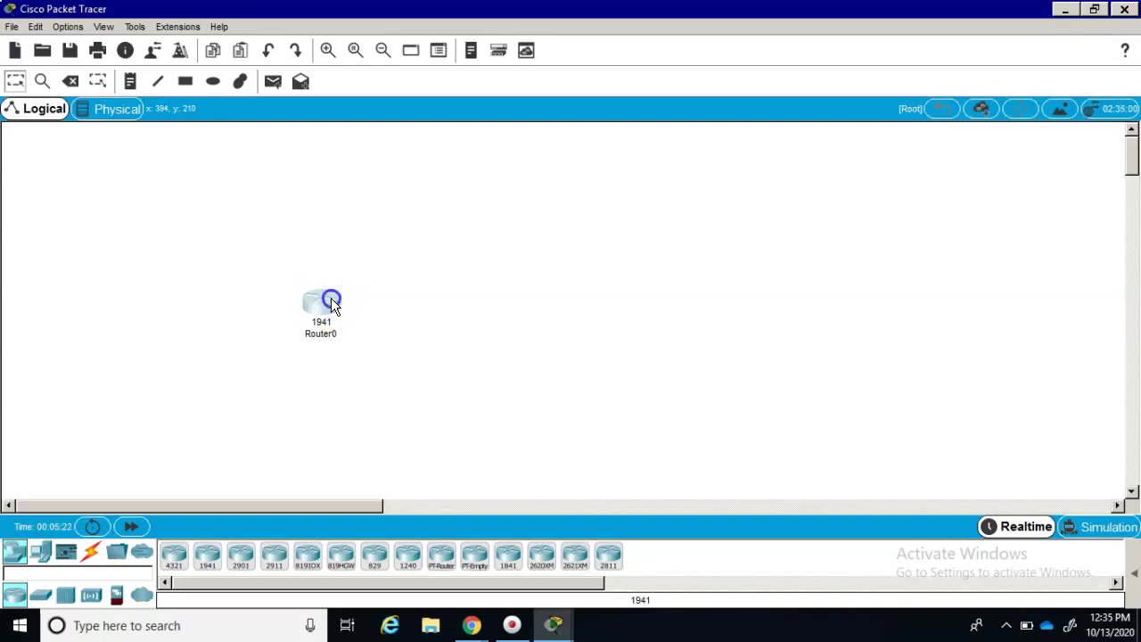
pyautogui.click(332, 303)
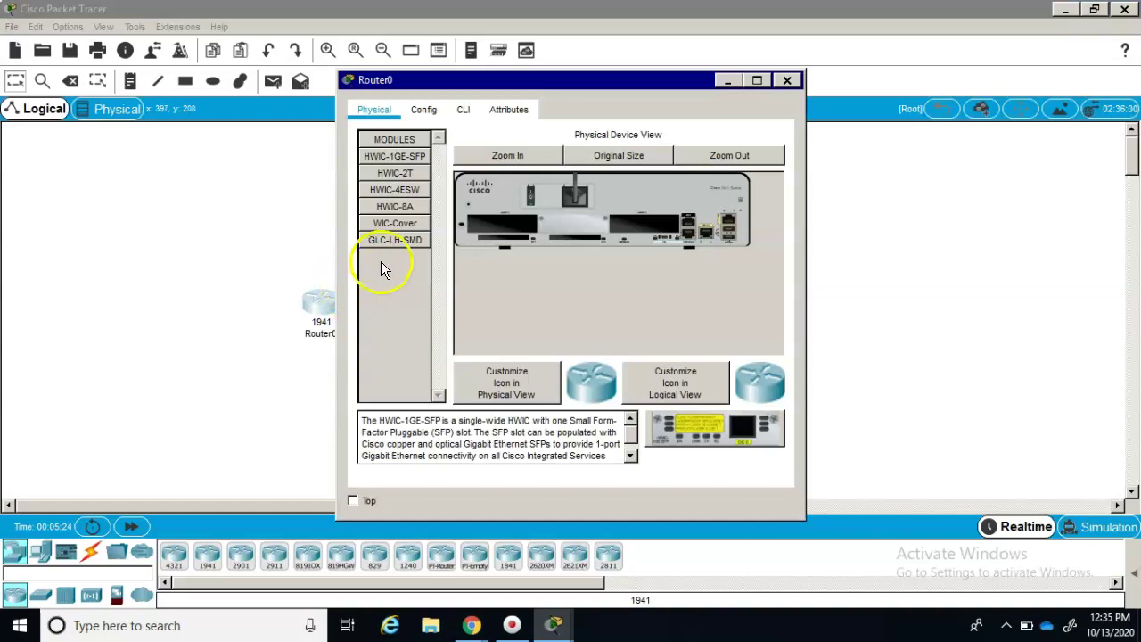
pyautogui.click(421, 111)
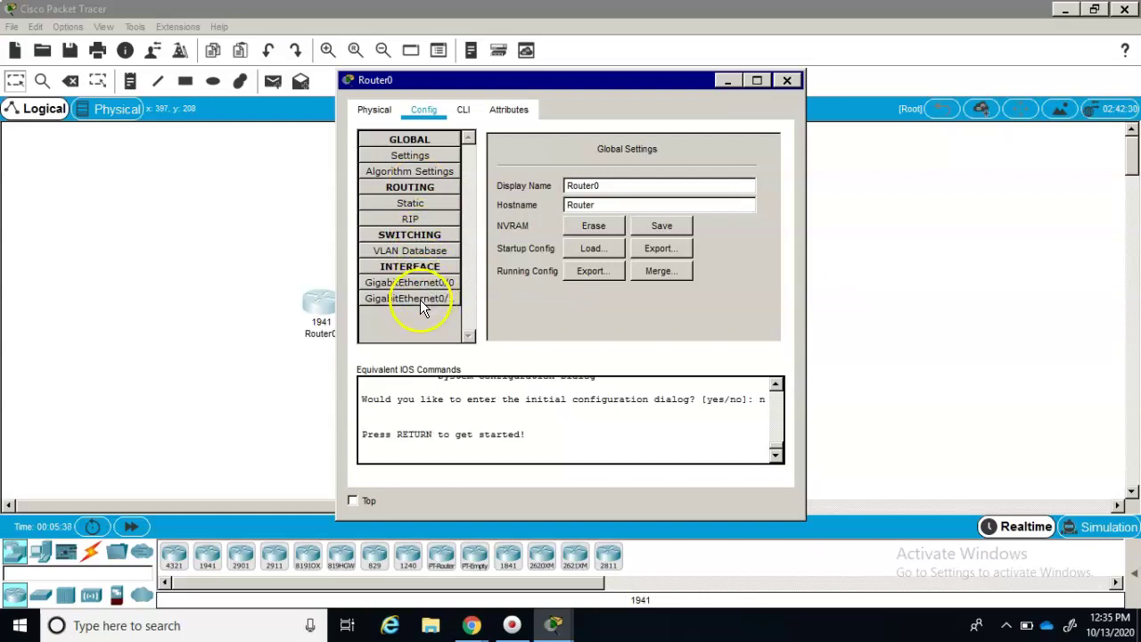
pyautogui.click(256, 370)
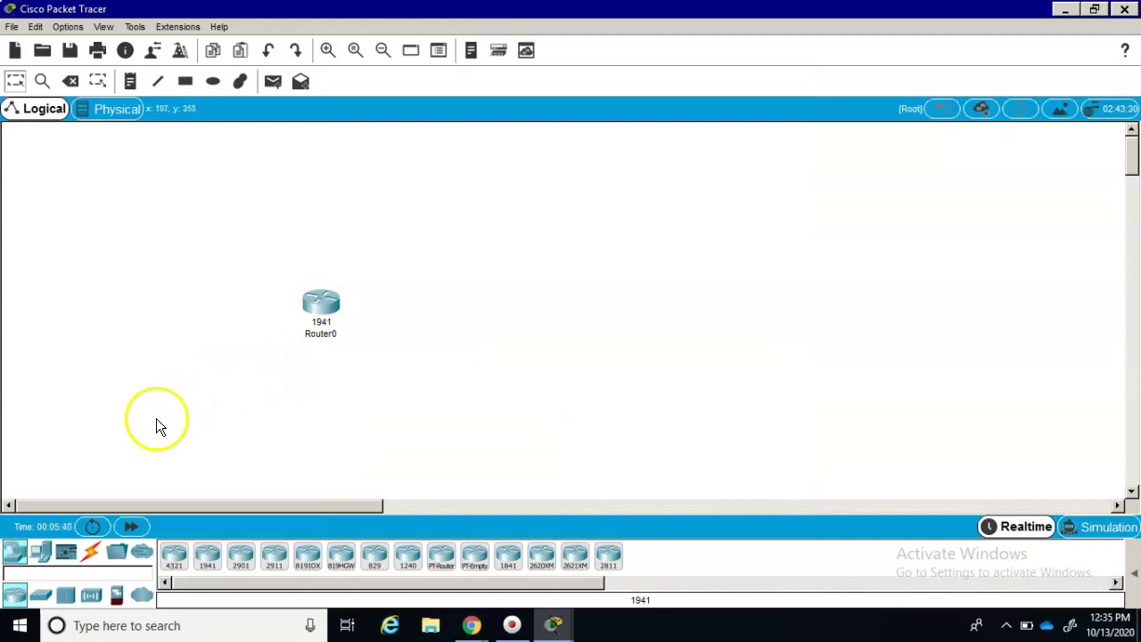
# - Place two 2960 switches, Switch0 and Switch1, on the workspace
pyautogui.click(40, 603)
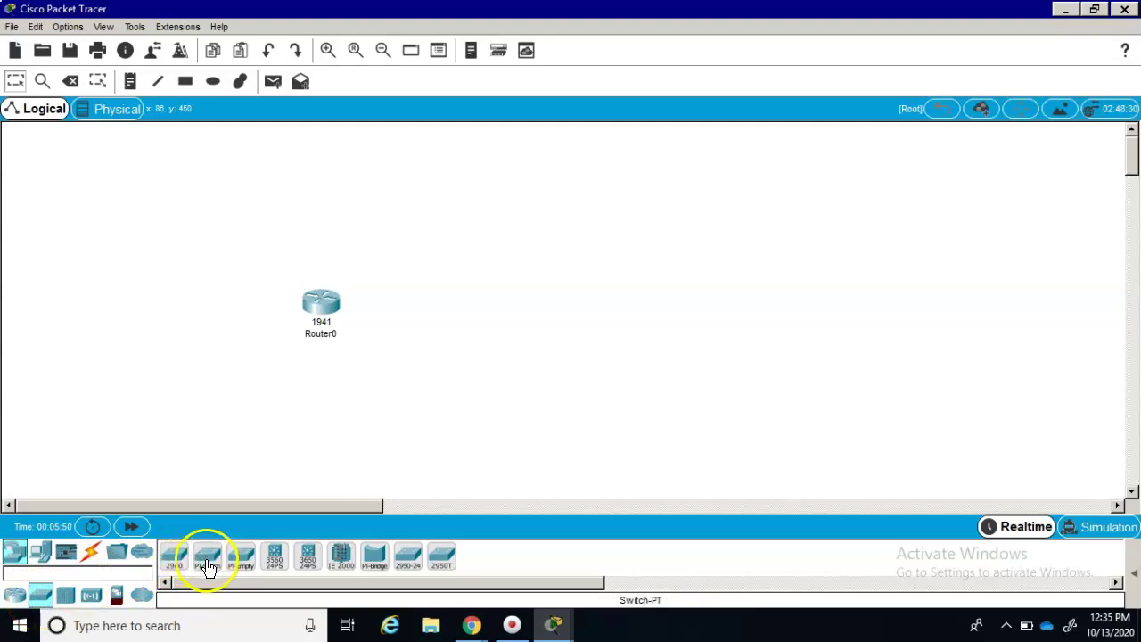
pyautogui.click(173, 562)
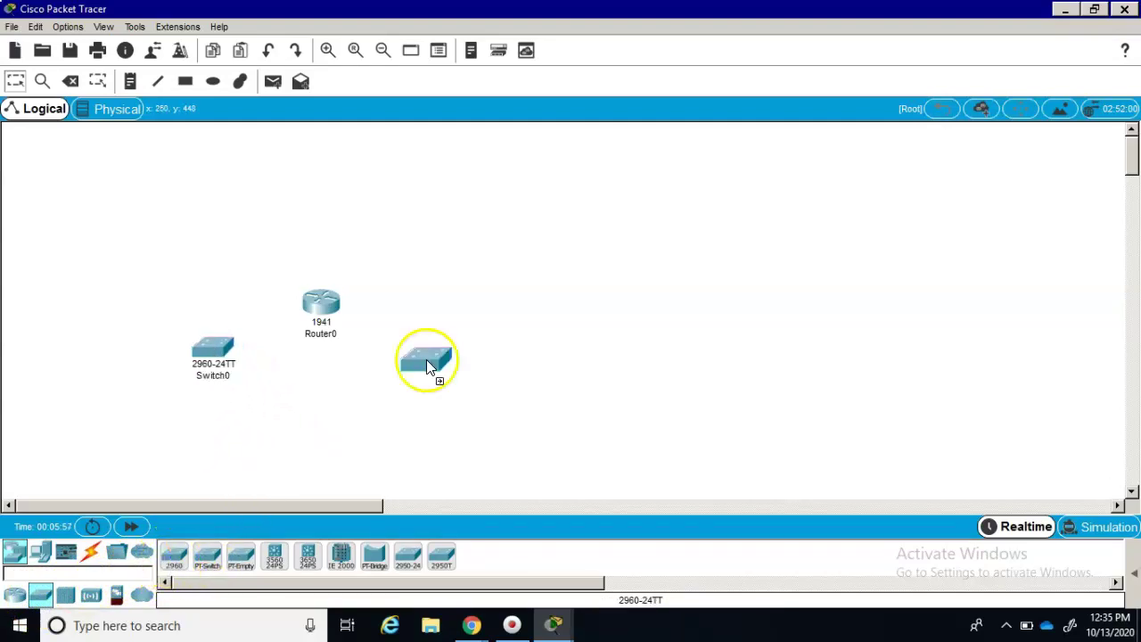
pyautogui.click(426, 354)
# - Add two generic PCs, PC0 lower left and PC1 below Switch1, nudging PC1 right
pyautogui.click(40, 555)
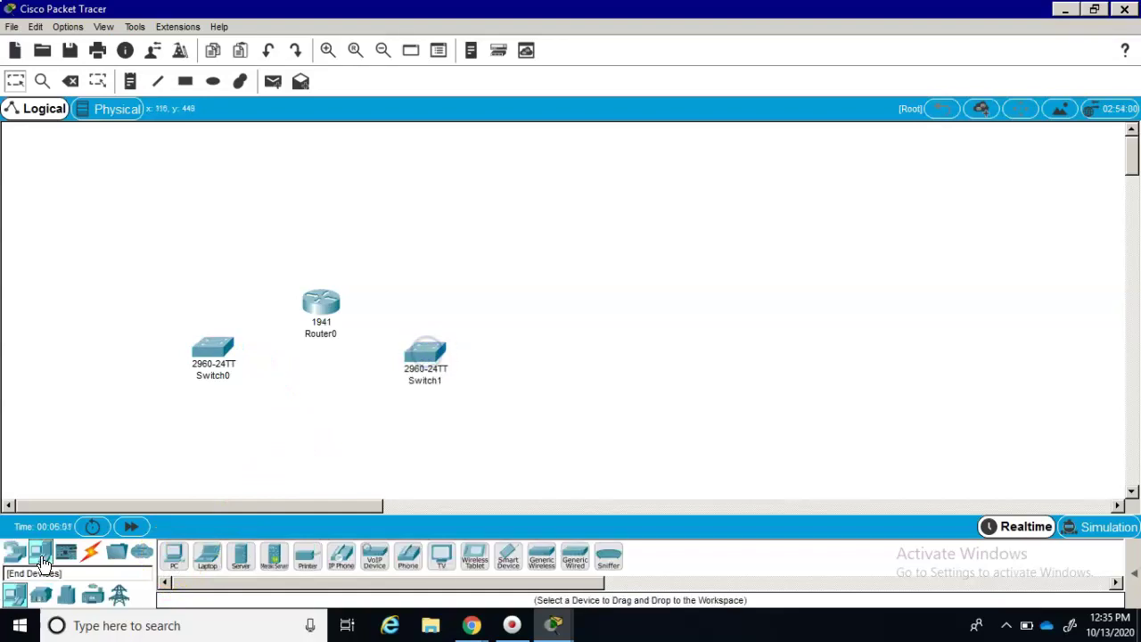
pyautogui.click(173, 558)
pyautogui.click(127, 412)
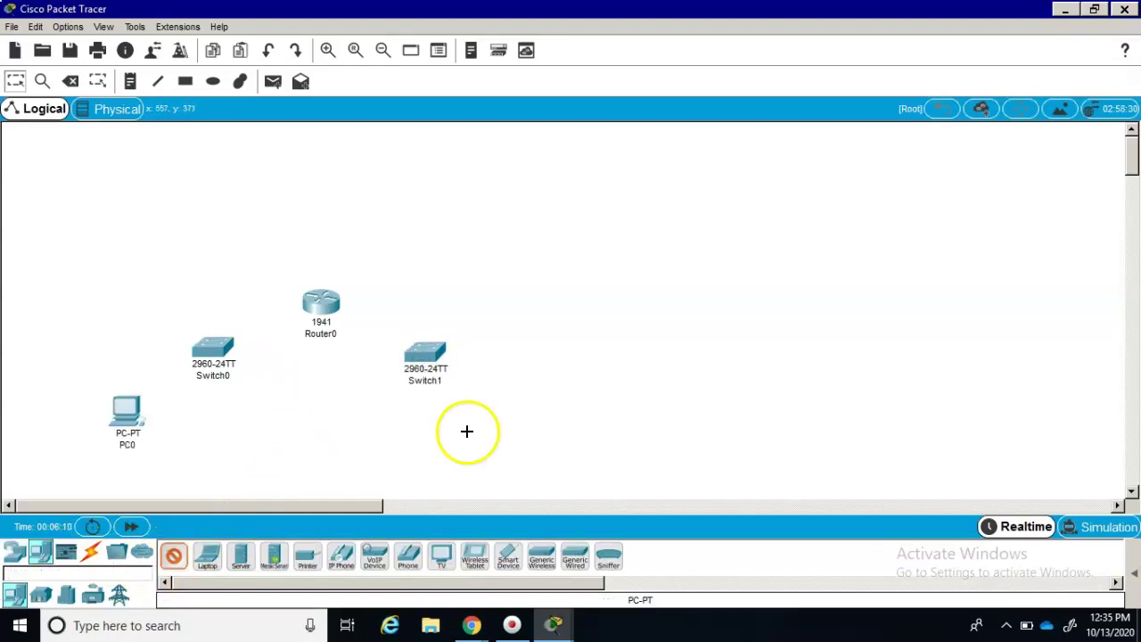
pyautogui.click(467, 432)
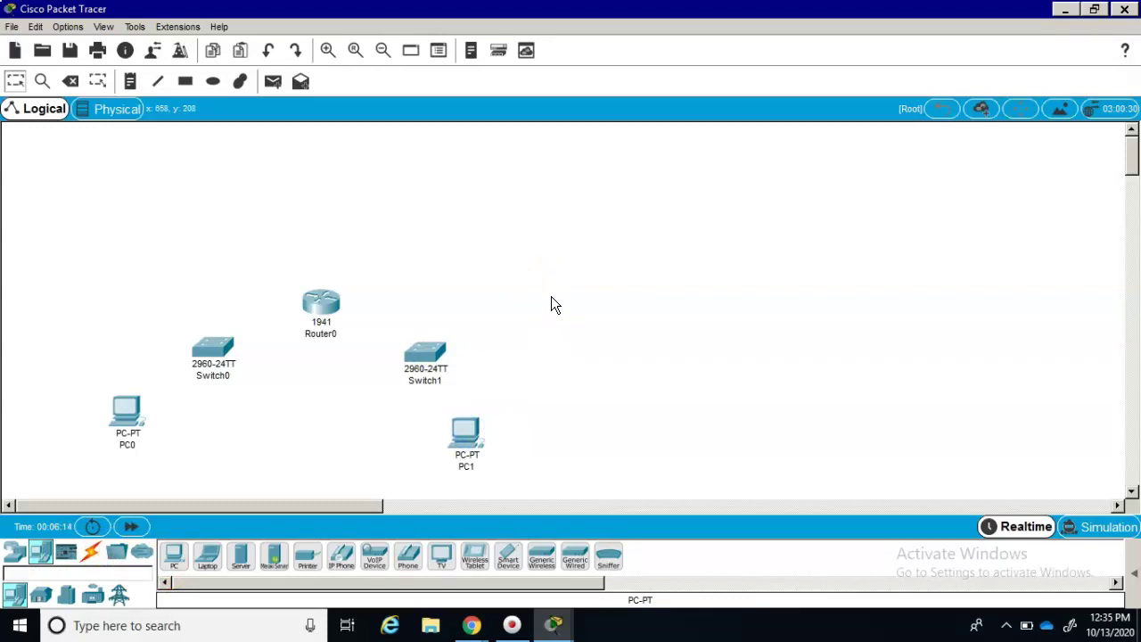
pyautogui.click(473, 433)
pyautogui.moveTo(529, 435); pyautogui.dragTo(533, 435)
pyautogui.click(503, 357)
pyautogui.click(431, 307)
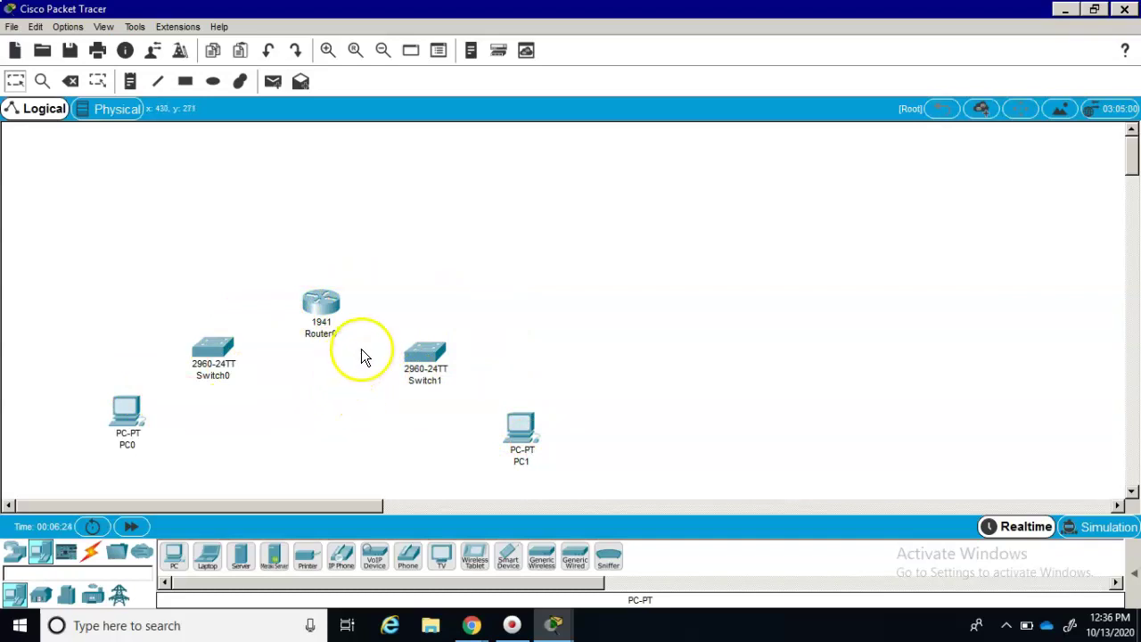
# - Cable Router0 to Switch0 and Switch0 to PC0 using the automatic connection type
pyautogui.click(93, 554)
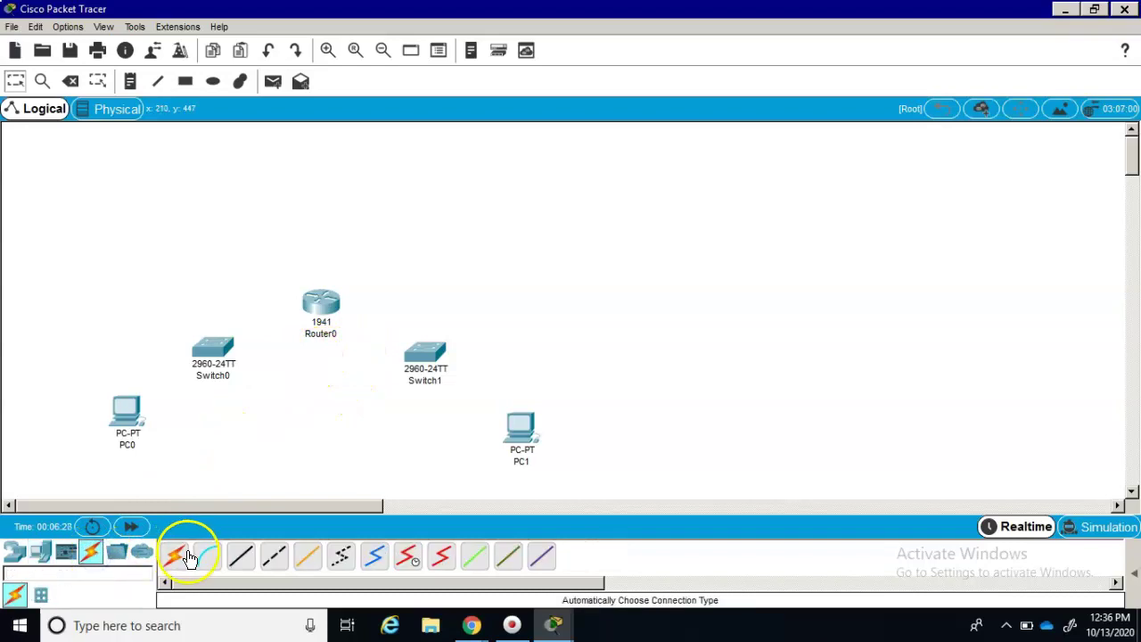
pyautogui.click(174, 555)
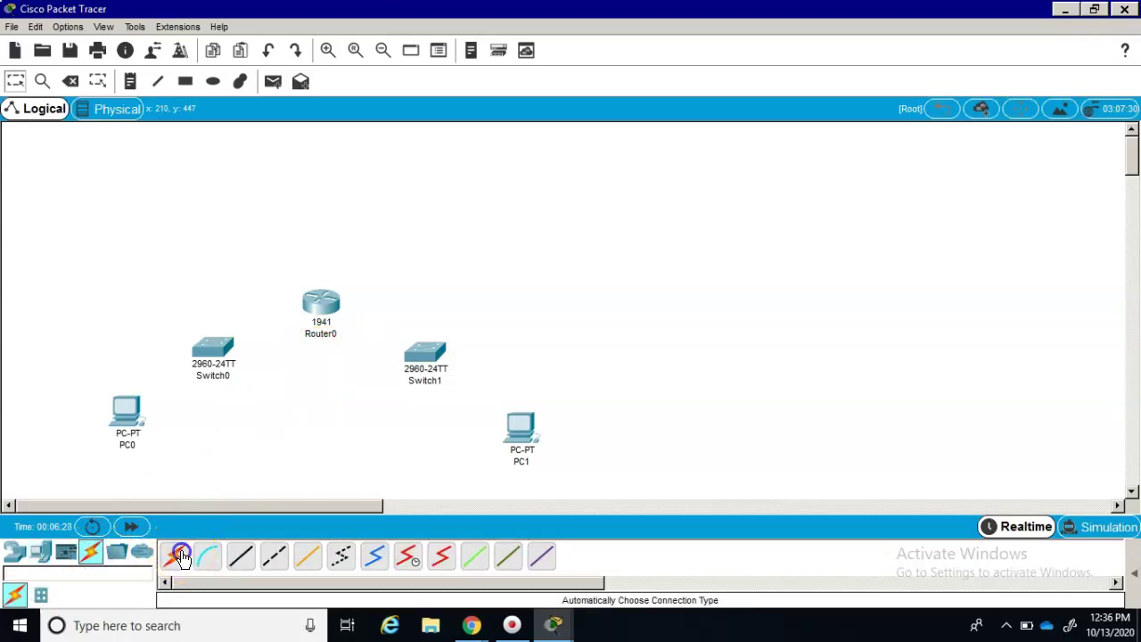
pyautogui.click(321, 299)
pyautogui.click(210, 346)
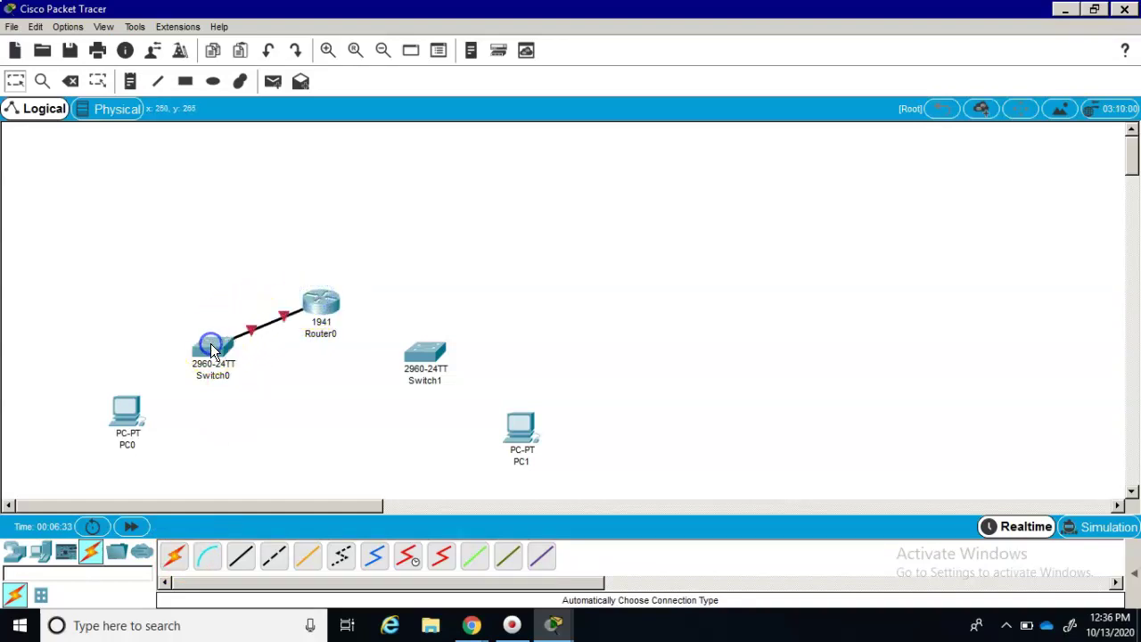
pyautogui.click(174, 556)
pyautogui.click(215, 350)
pyautogui.click(124, 403)
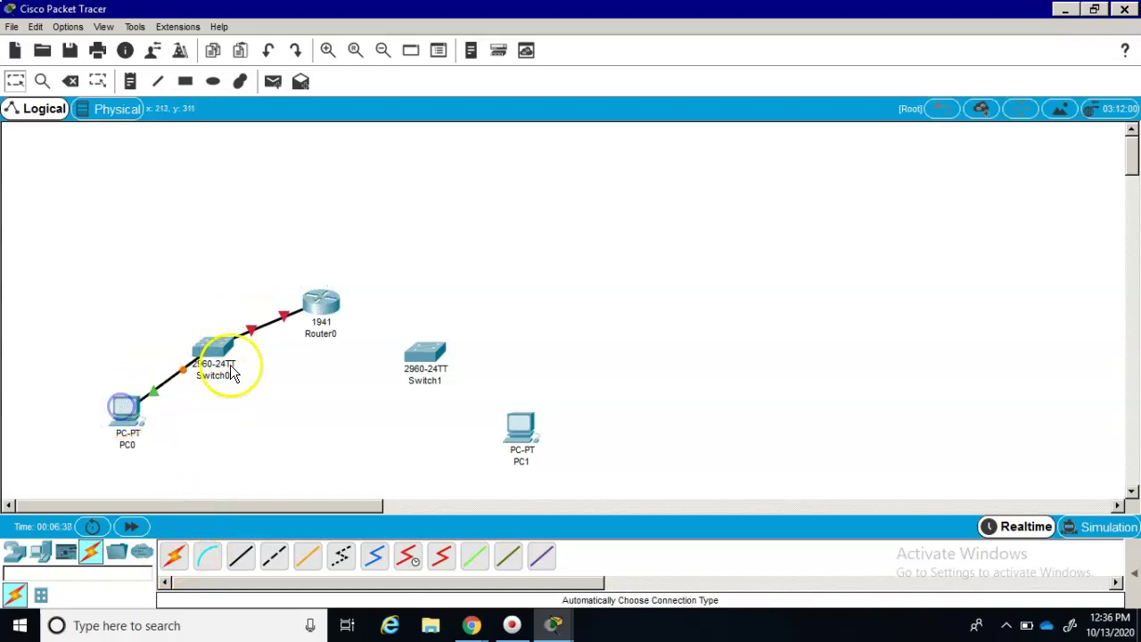
# - Cable Router0 to Switch1 and Switch1 to PC1 using the automatic connection type
pyautogui.click(174, 556)
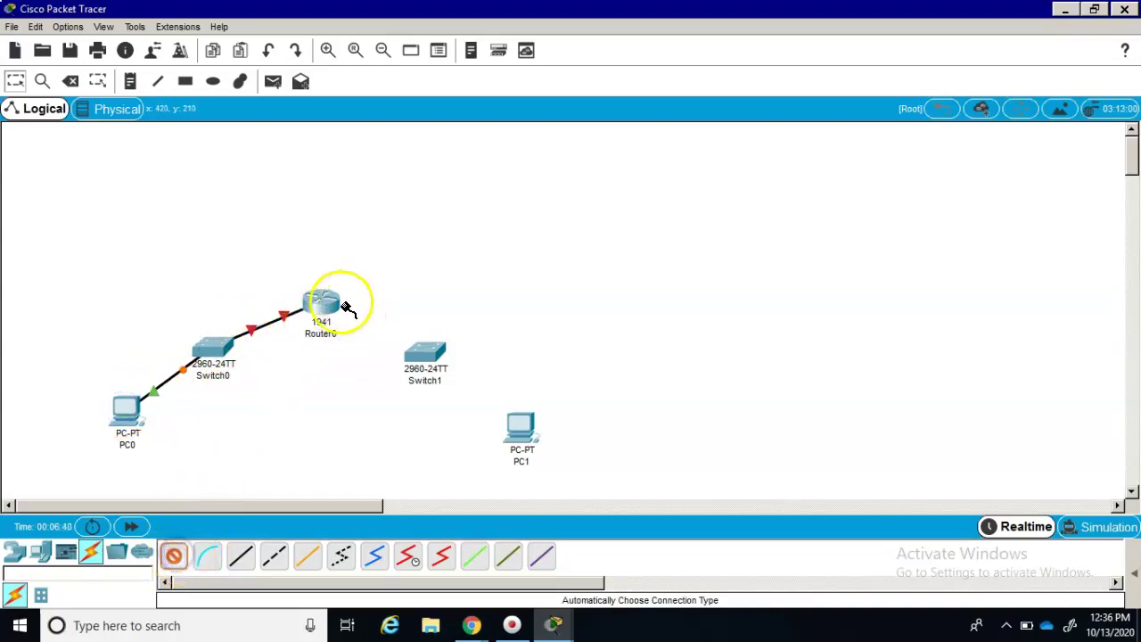
pyautogui.click(332, 301)
pyautogui.click(435, 348)
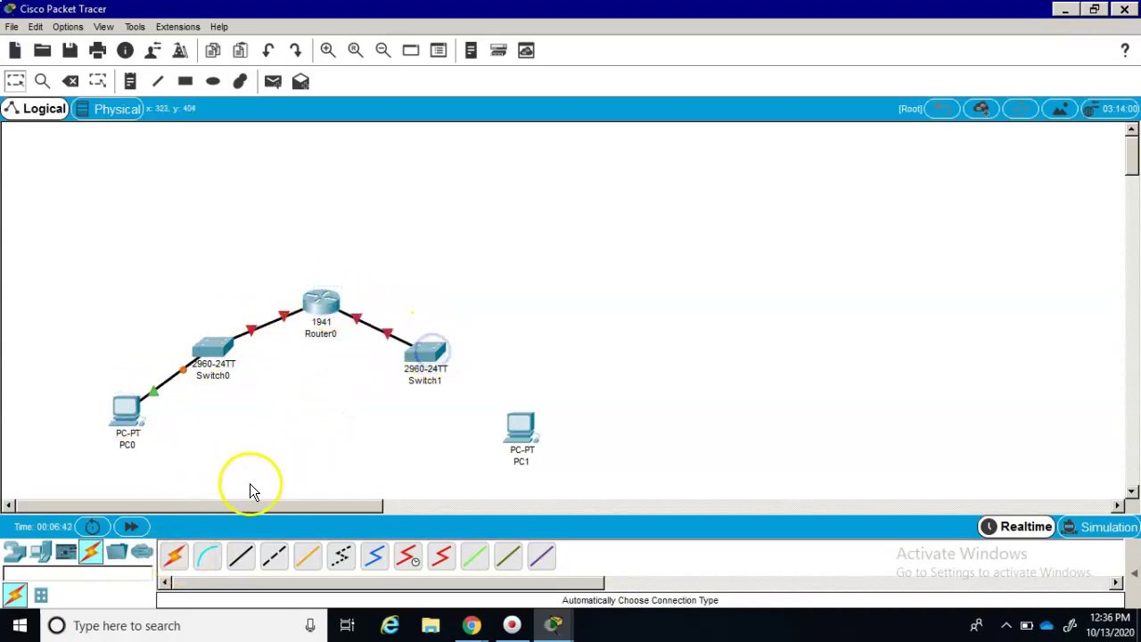
pyautogui.click(176, 556)
pyautogui.click(426, 352)
pyautogui.click(517, 427)
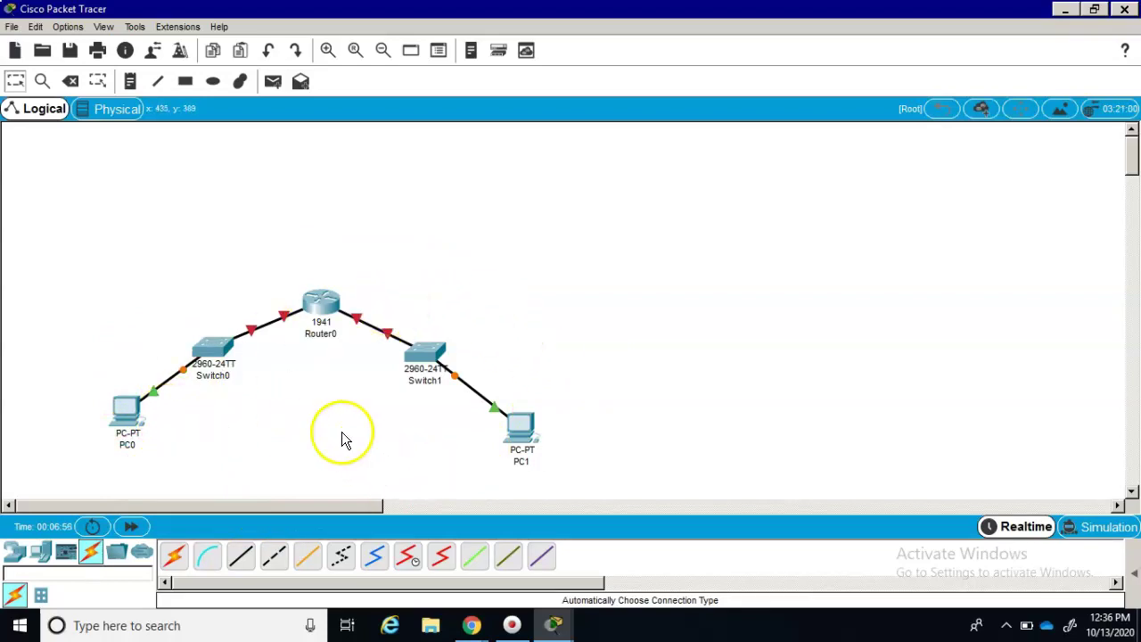
pyautogui.moveTo(325, 307)
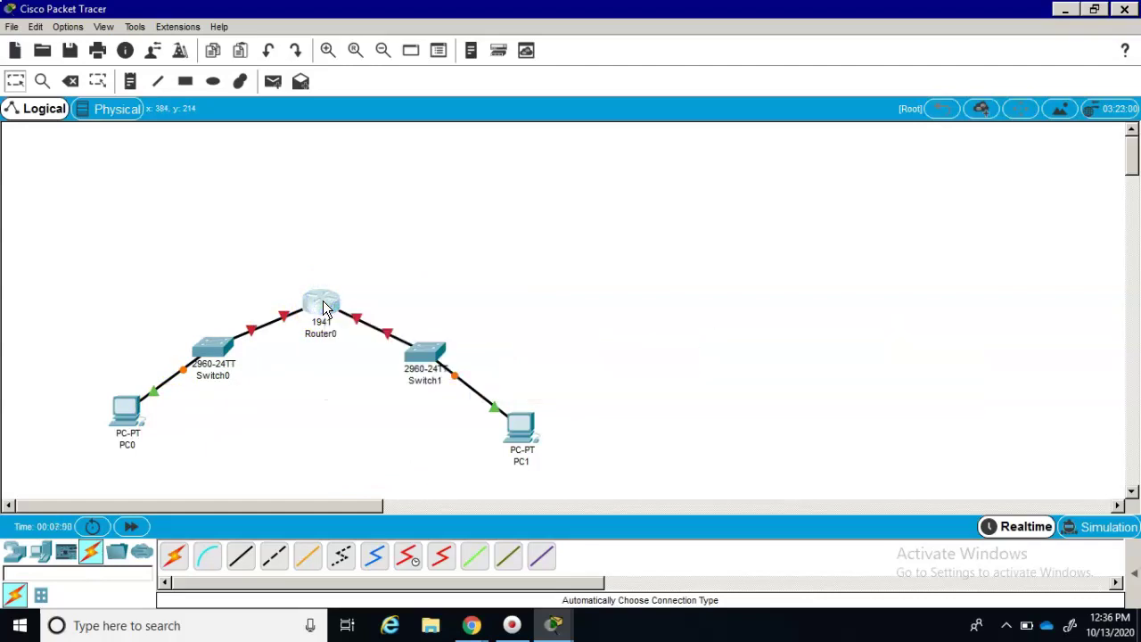
# - In Router0's CLI, run 'enable' and 'conf t' to reach global configuration mode
pyautogui.click(322, 304)
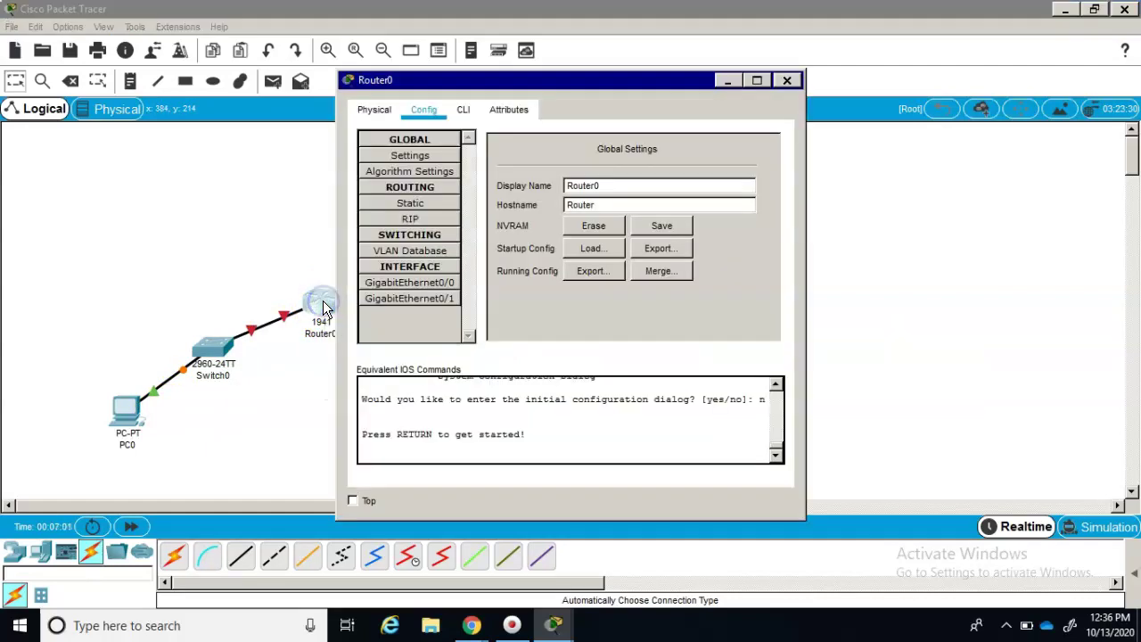
pyautogui.click(463, 111)
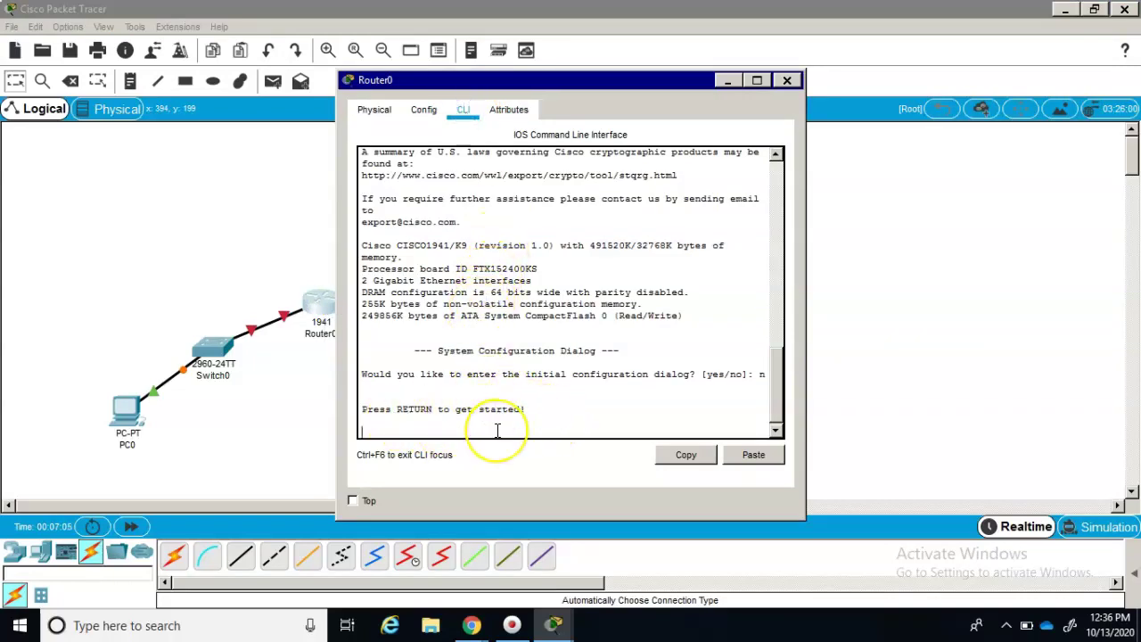
pyautogui.press('Return')
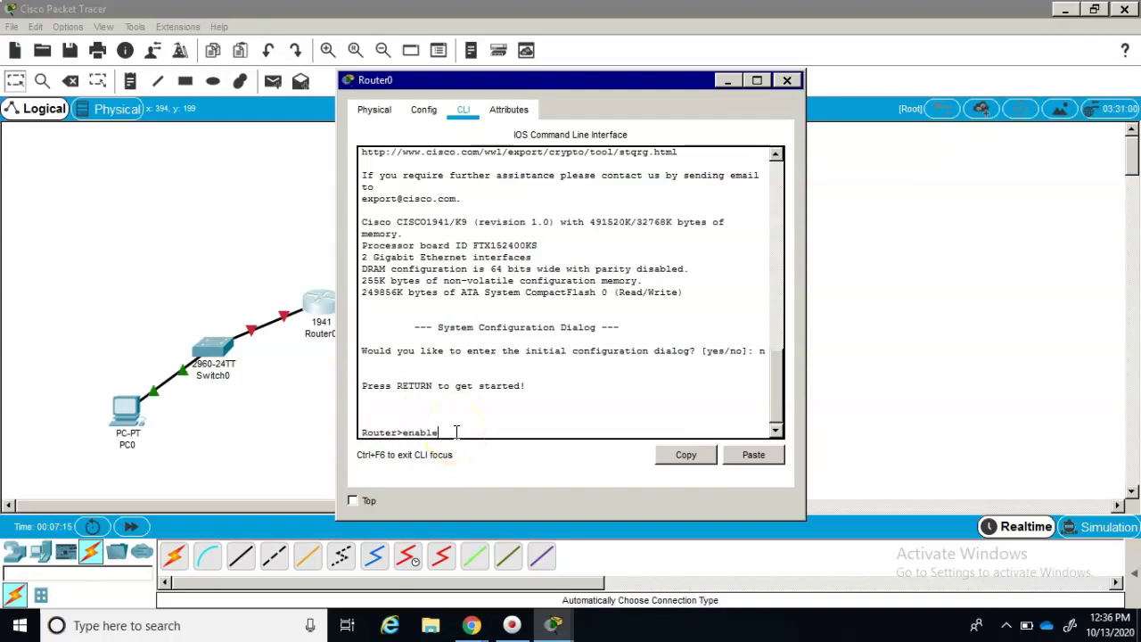
pyautogui.press('Return')
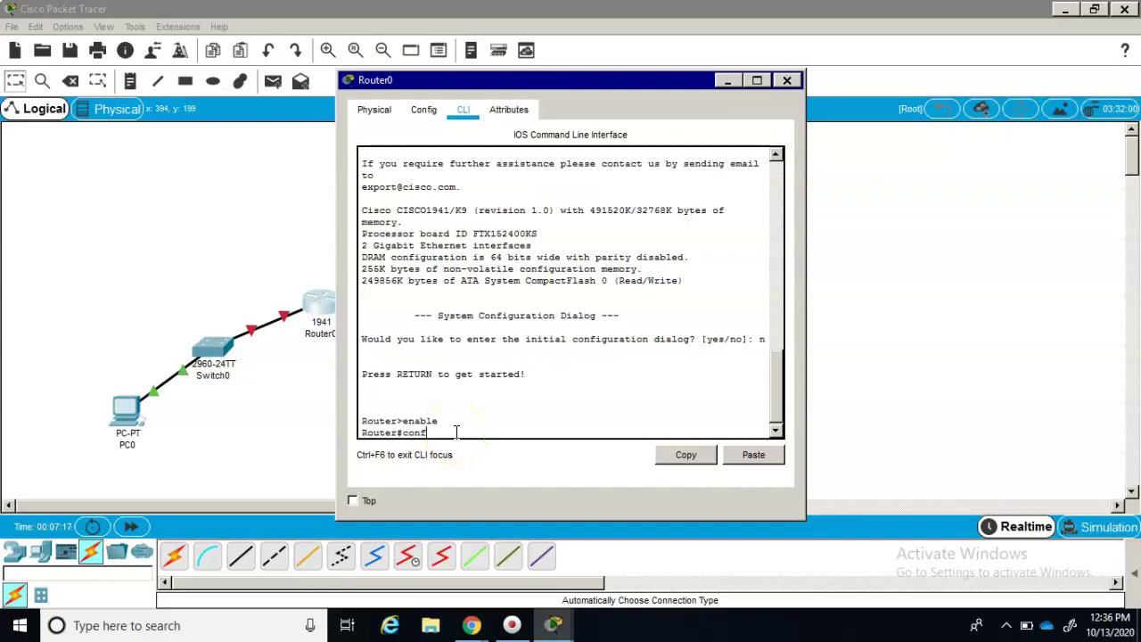
pyautogui.press('Return')
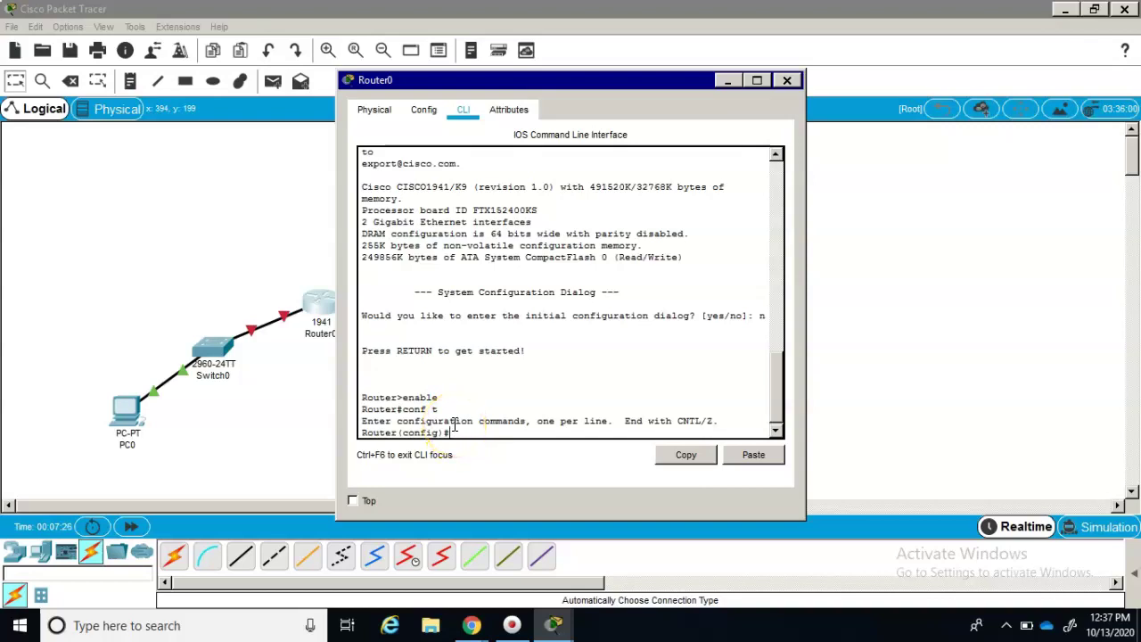
pyautogui.click(129, 415)
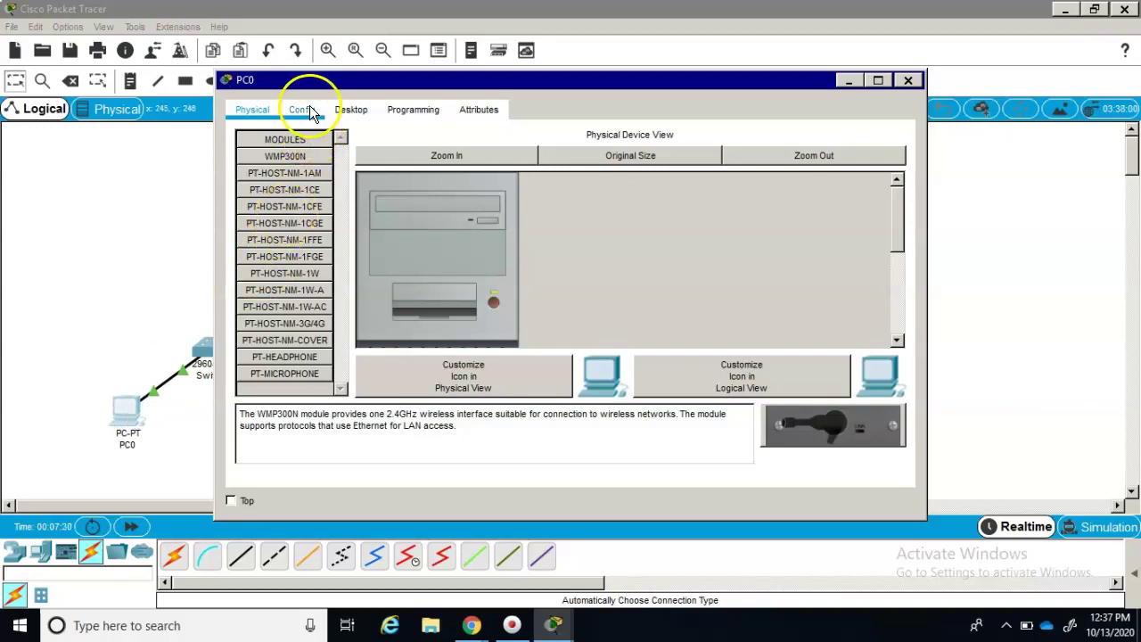
pyautogui.click(309, 109)
pyautogui.click(347, 111)
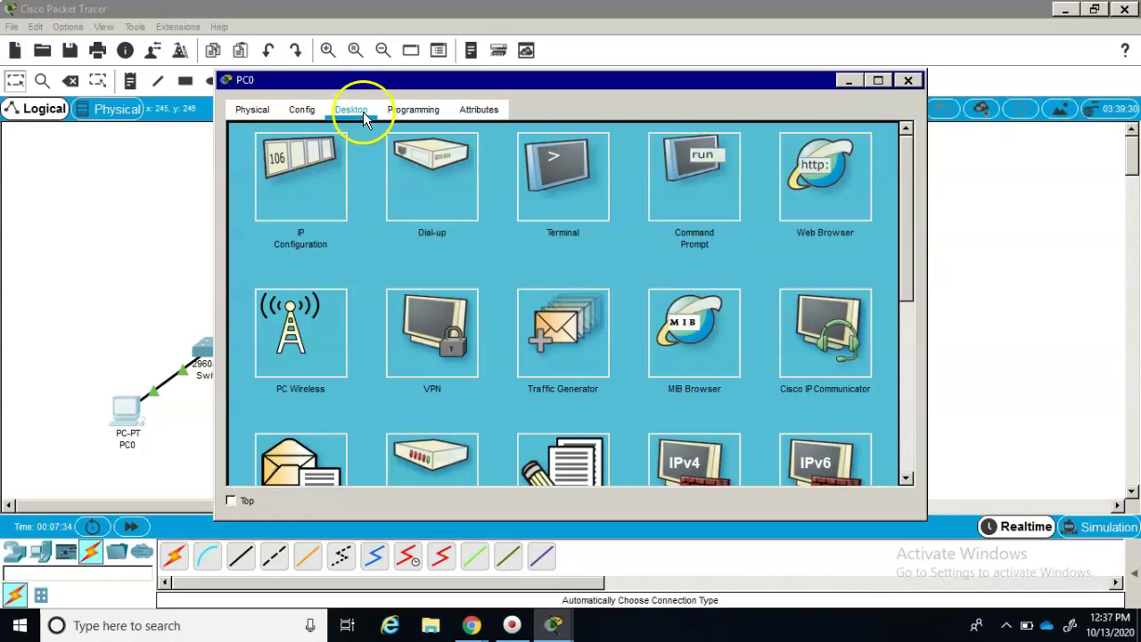
pyautogui.click(363, 112)
pyautogui.click(363, 112)
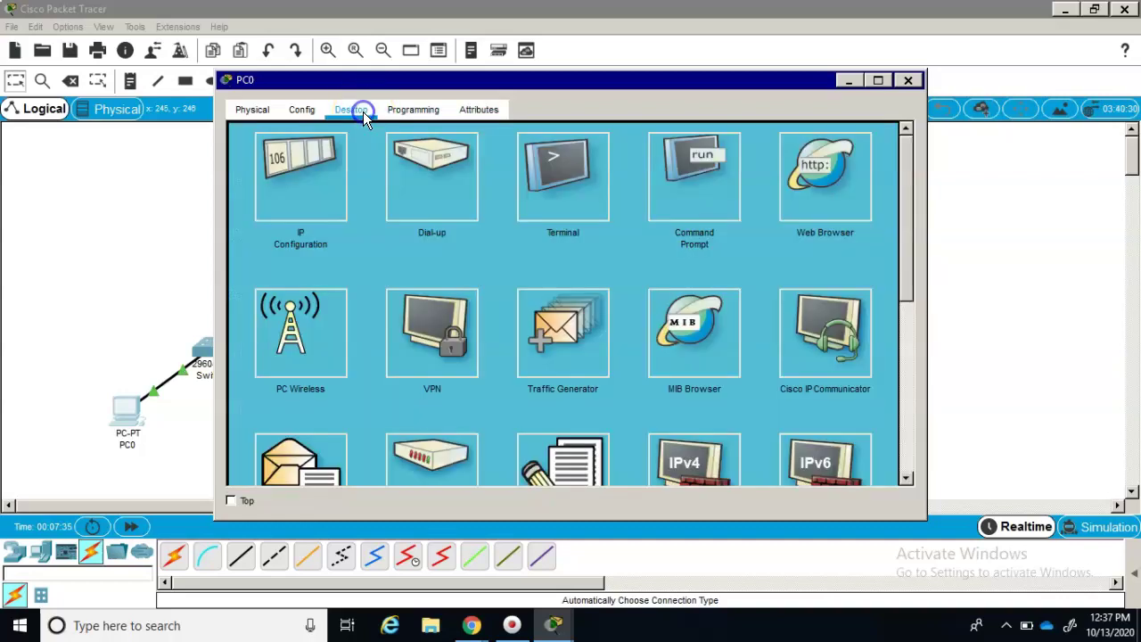
pyautogui.click(319, 208)
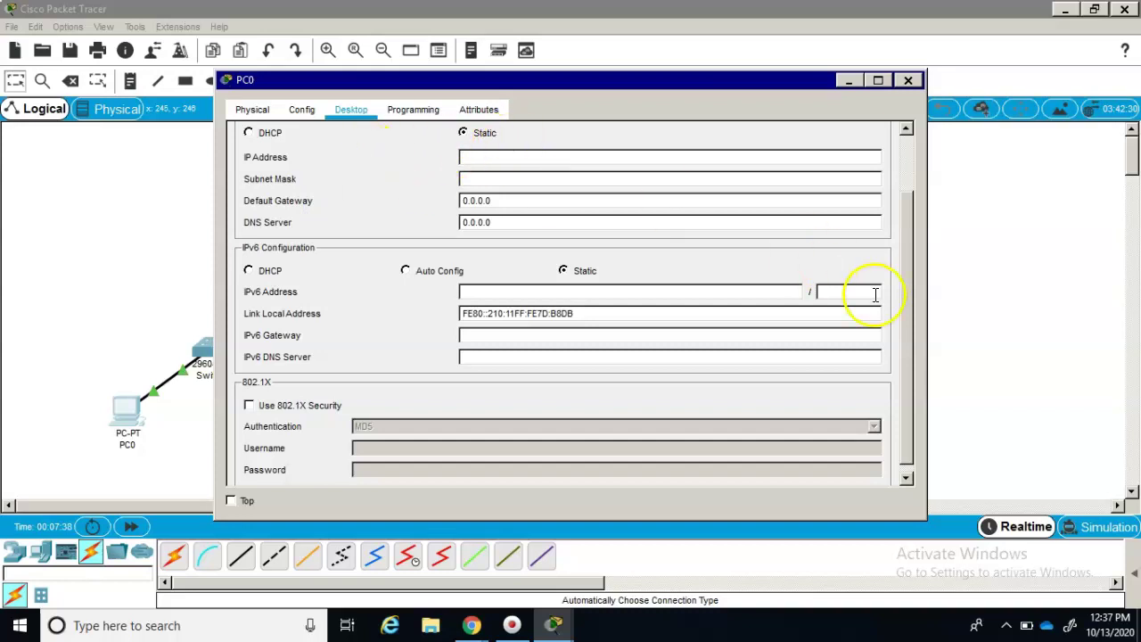
pyautogui.moveTo(910, 325); pyautogui.dragTo(907, 245)
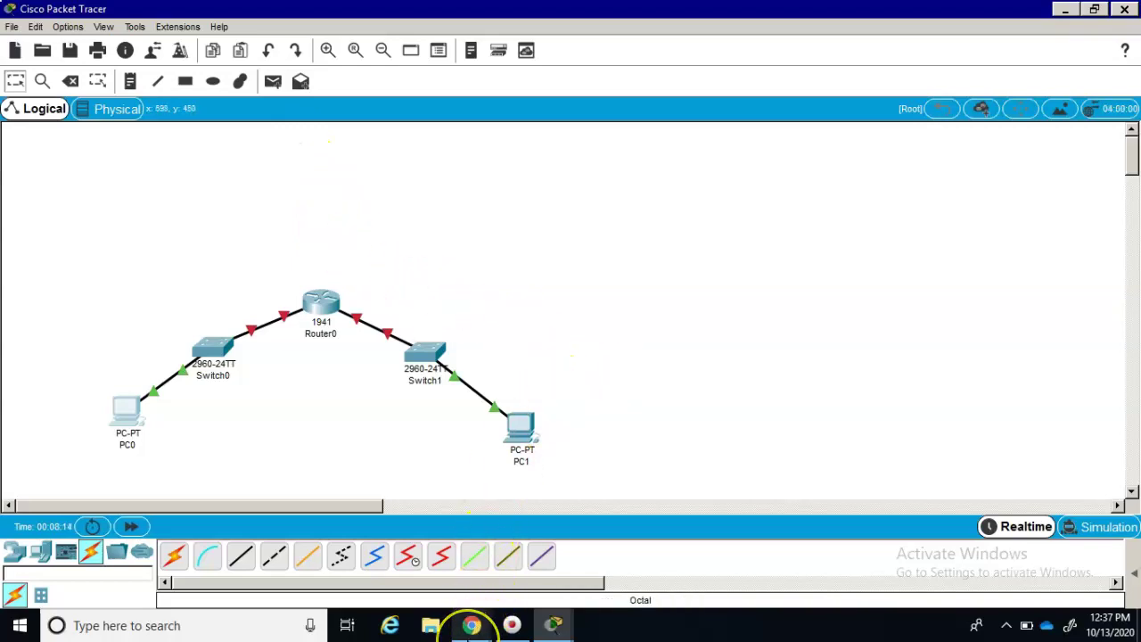
# - Return to the Canvas Modules page and open 'NETW202 - Week 6 C - IP Subnetting Lab'
pyautogui.moveTo(472, 625)
pyautogui.click(332, 567)
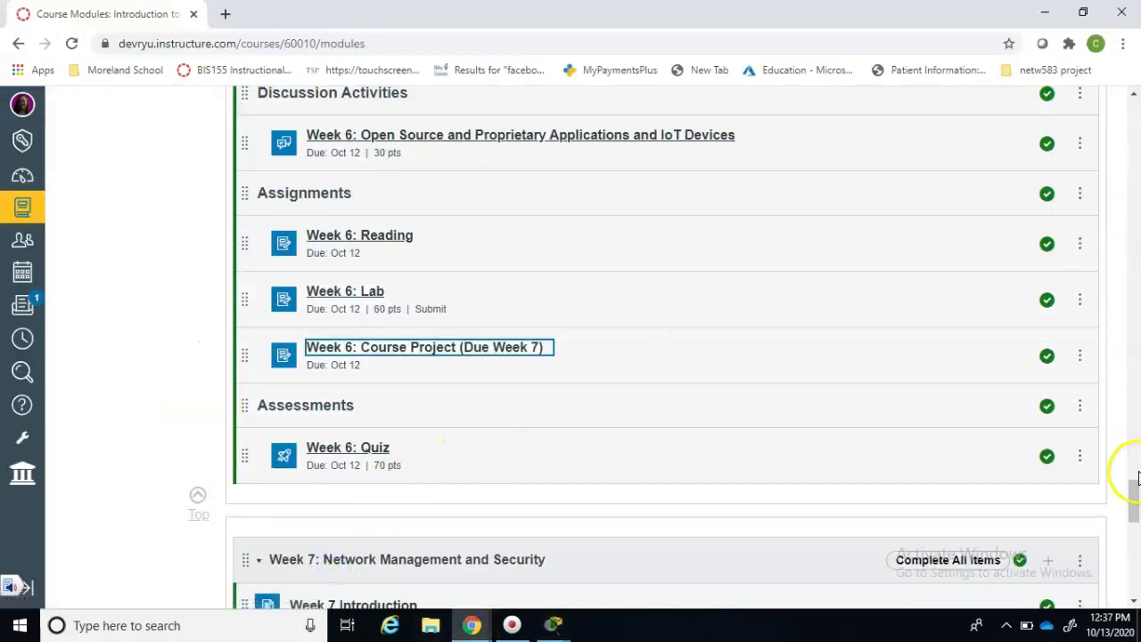
pyautogui.moveTo(1134, 489); pyautogui.dragTo(1109, 183)
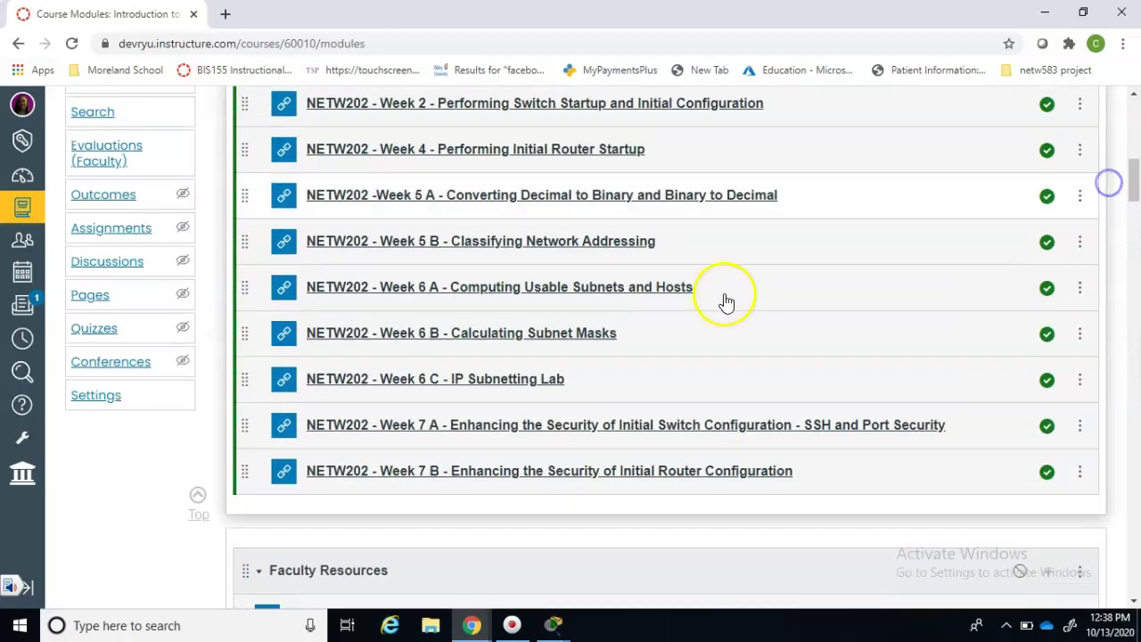
pyautogui.click(543, 385)
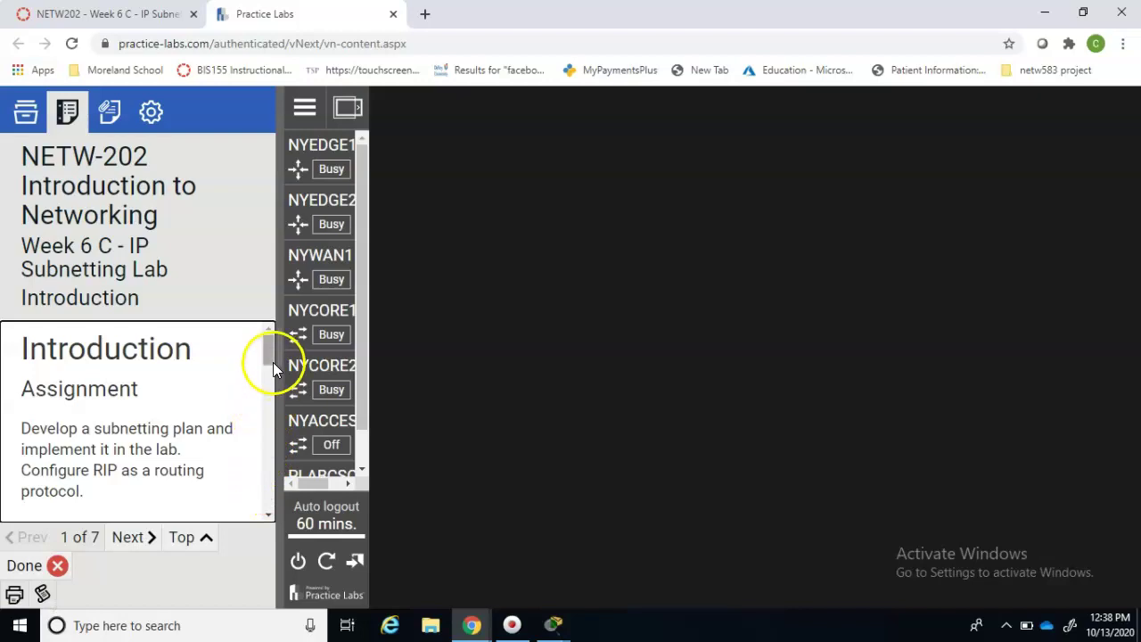
# - Open the printable lab text, scroll to Task 2, and select the address 192.50.6.1
pyautogui.click(14, 594)
pyautogui.scroll(-8, 1132, 339)
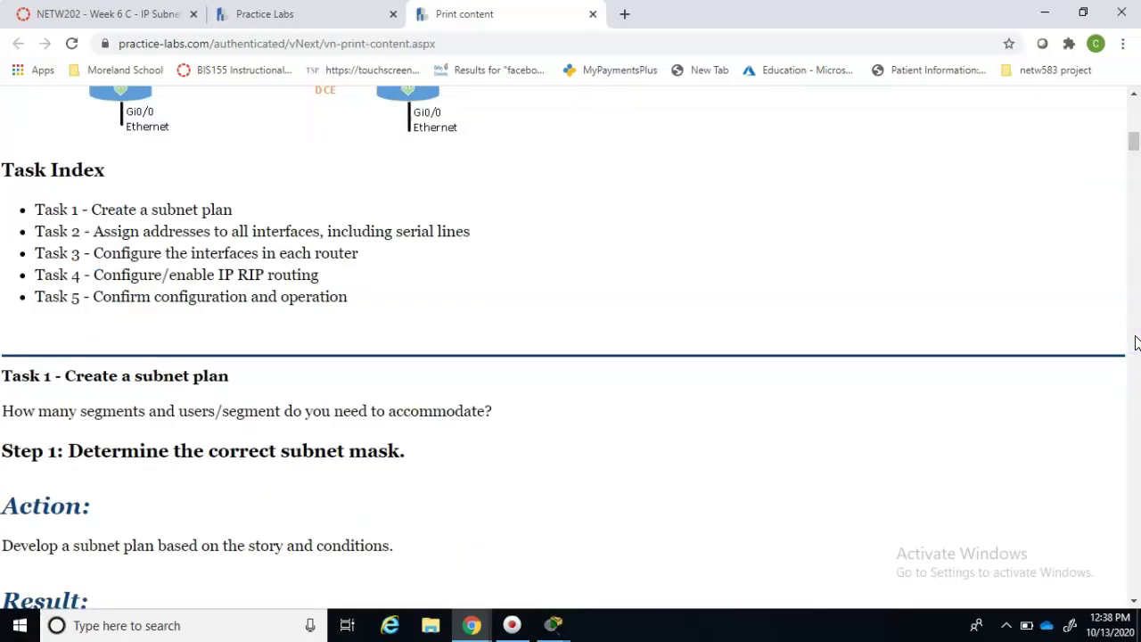
pyautogui.moveTo(1131, 140); pyautogui.dragTo(1135, 171)
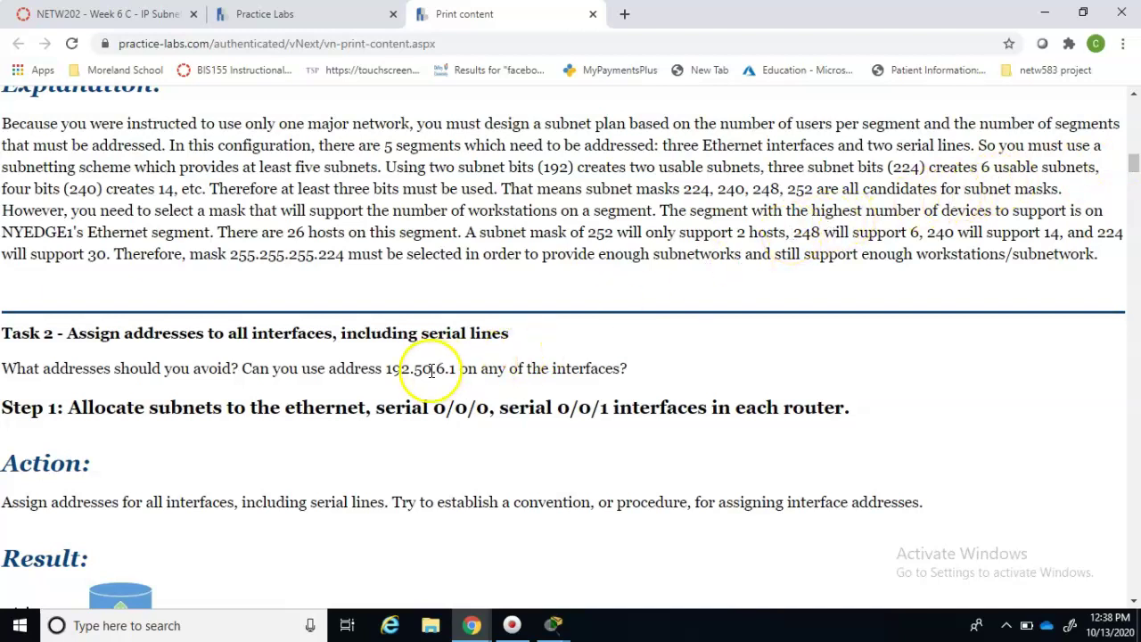
pyautogui.moveTo(387, 369); pyautogui.dragTo(455, 369)
pyautogui.hotkey('ctrl', 'c')
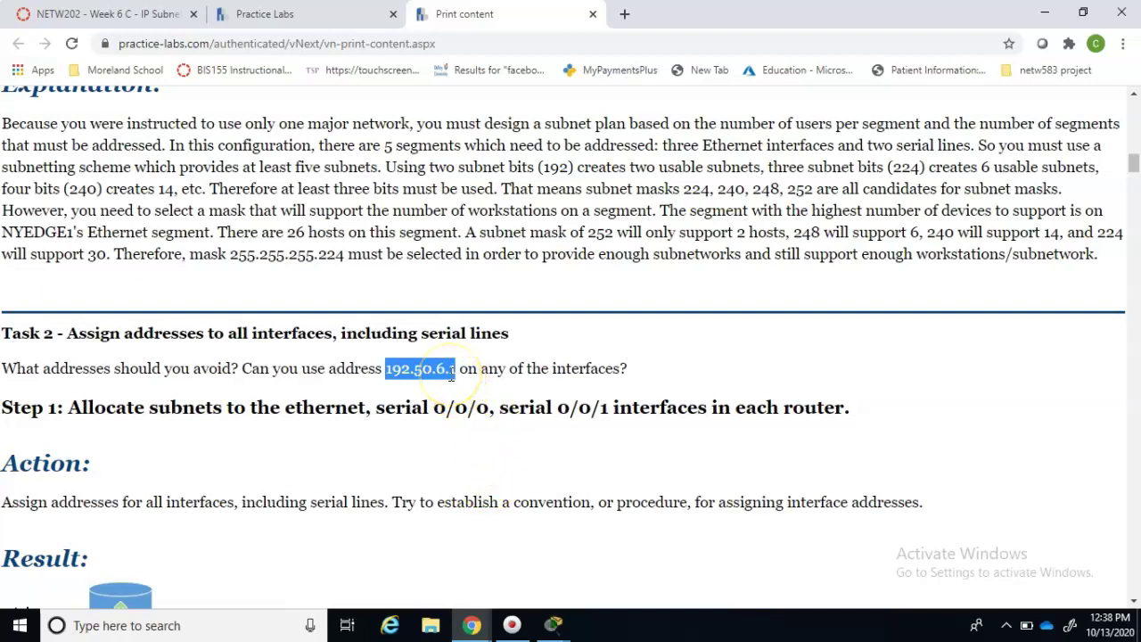
pyautogui.click(431, 626)
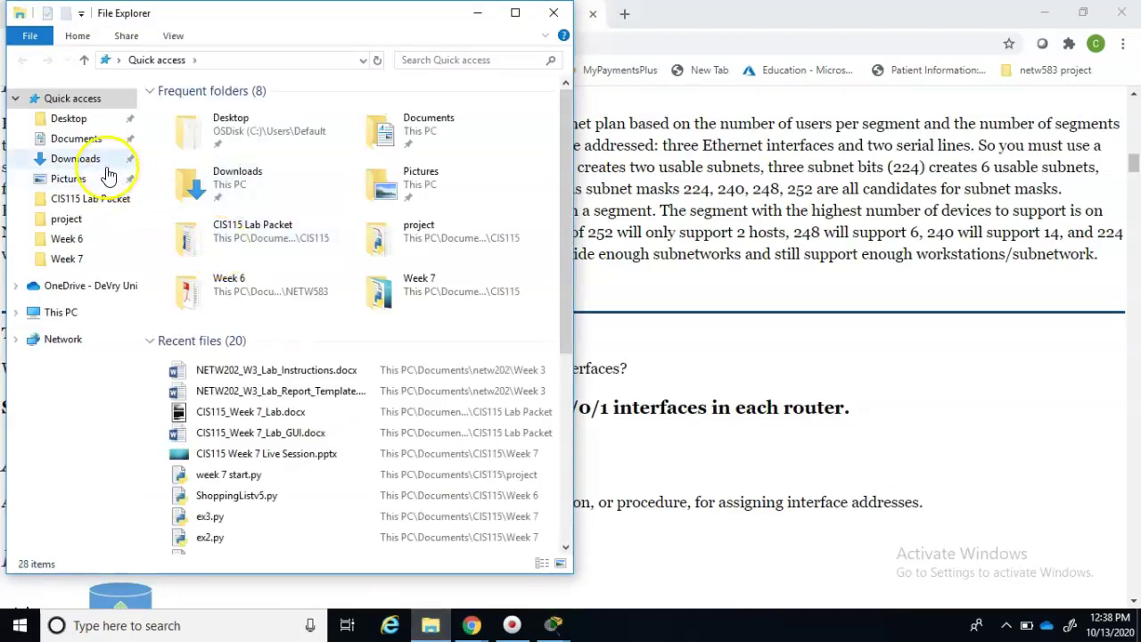
# - Open 'Slash 24 IP subnet calculator - 10214.xlsx' from the Documents > netw202 folder
pyautogui.click(93, 164)
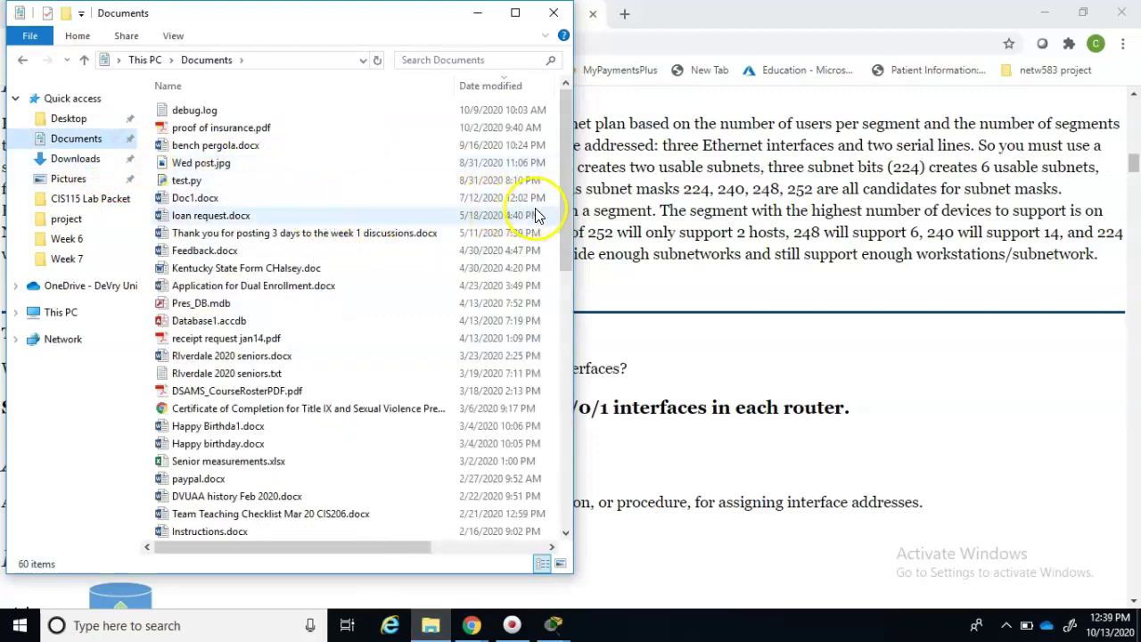
pyautogui.moveTo(562, 216); pyautogui.dragTo(574, 425)
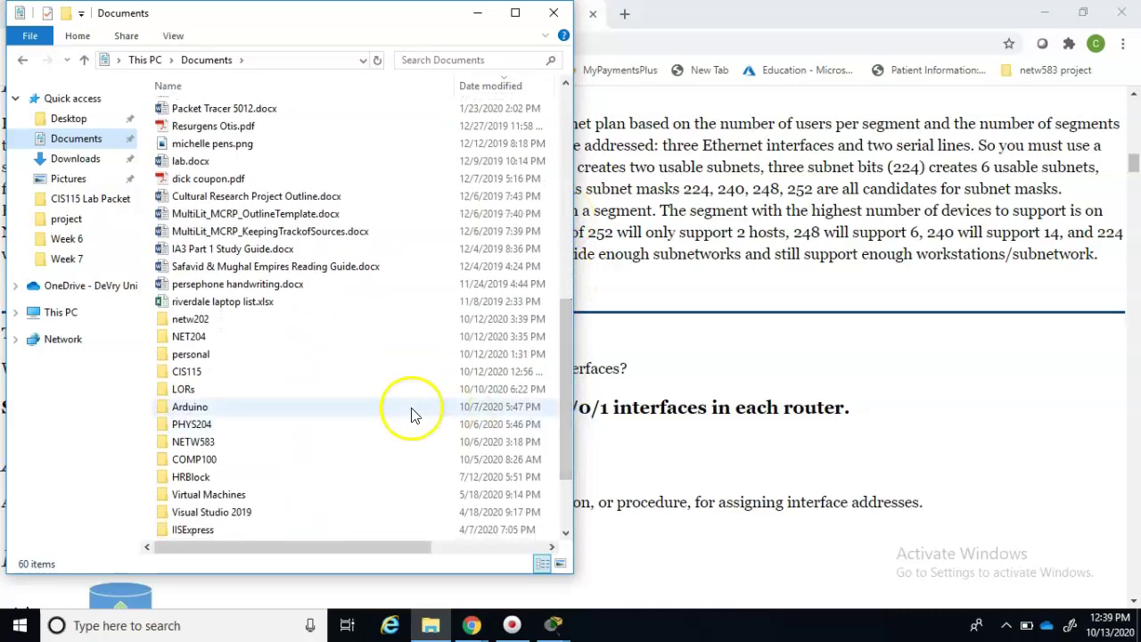
pyautogui.click(373, 323)
pyautogui.doubleClick(373, 323)
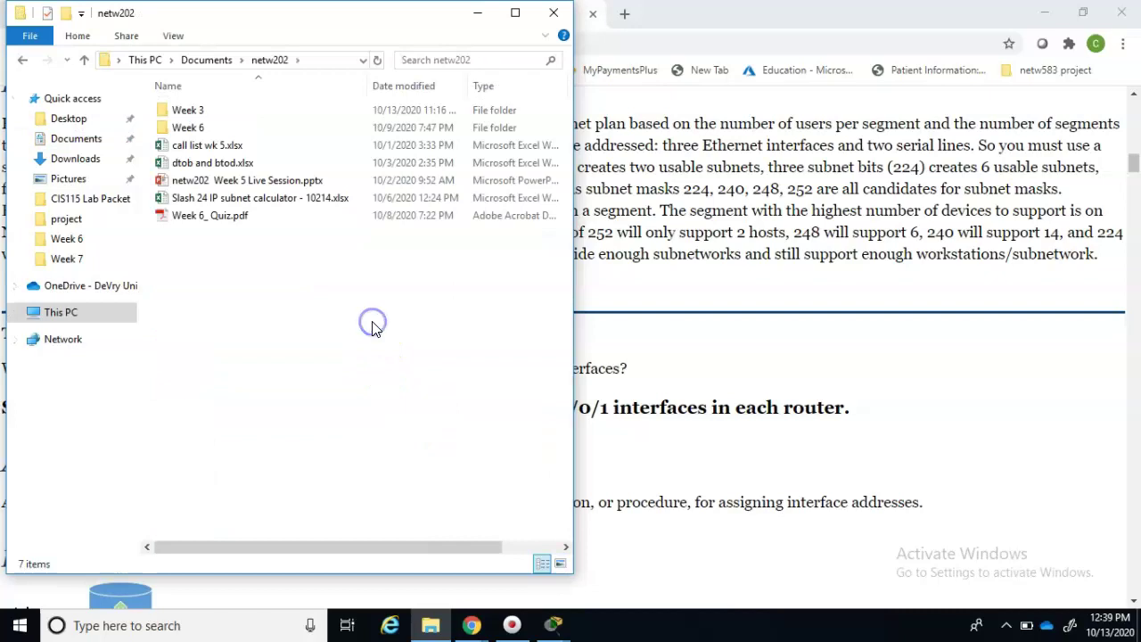
pyautogui.doubleClick(301, 200)
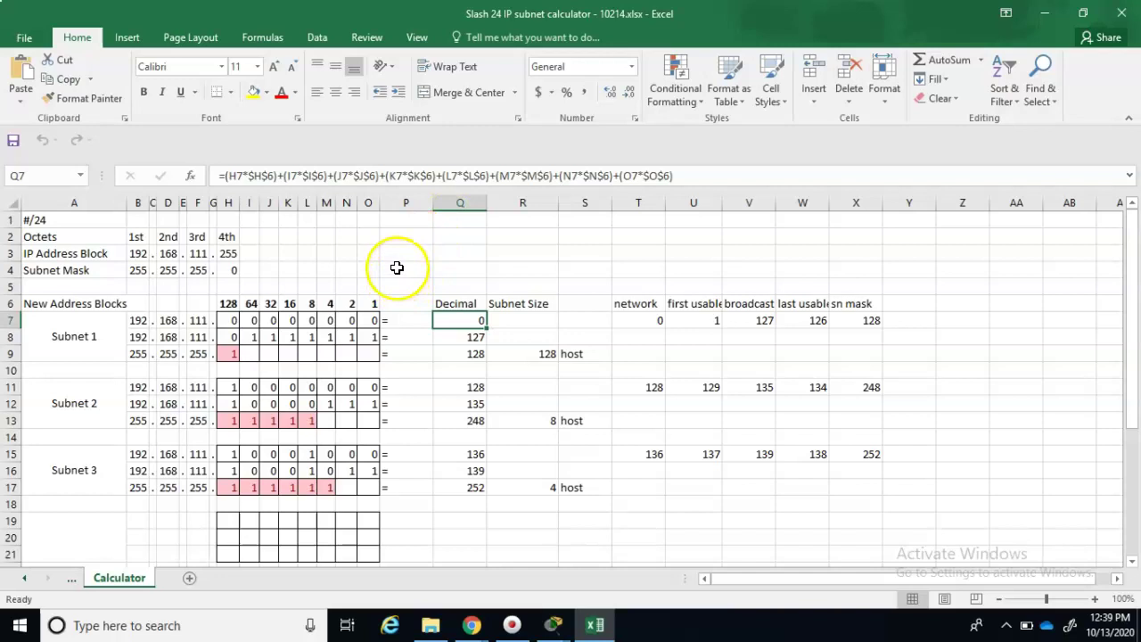
# - Paste 192.50.6.1 into Z2 and set the block's second octet D3 to 50
pyautogui.click(977, 235)
pyautogui.hotkey('ctrl', 'v')
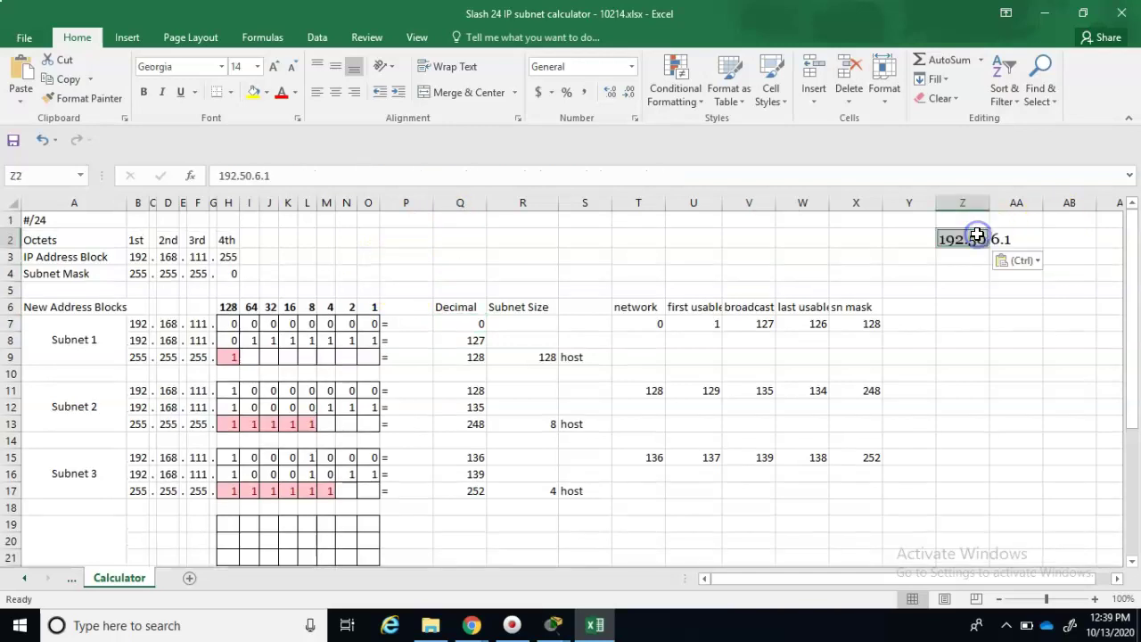
pyautogui.click(167, 257)
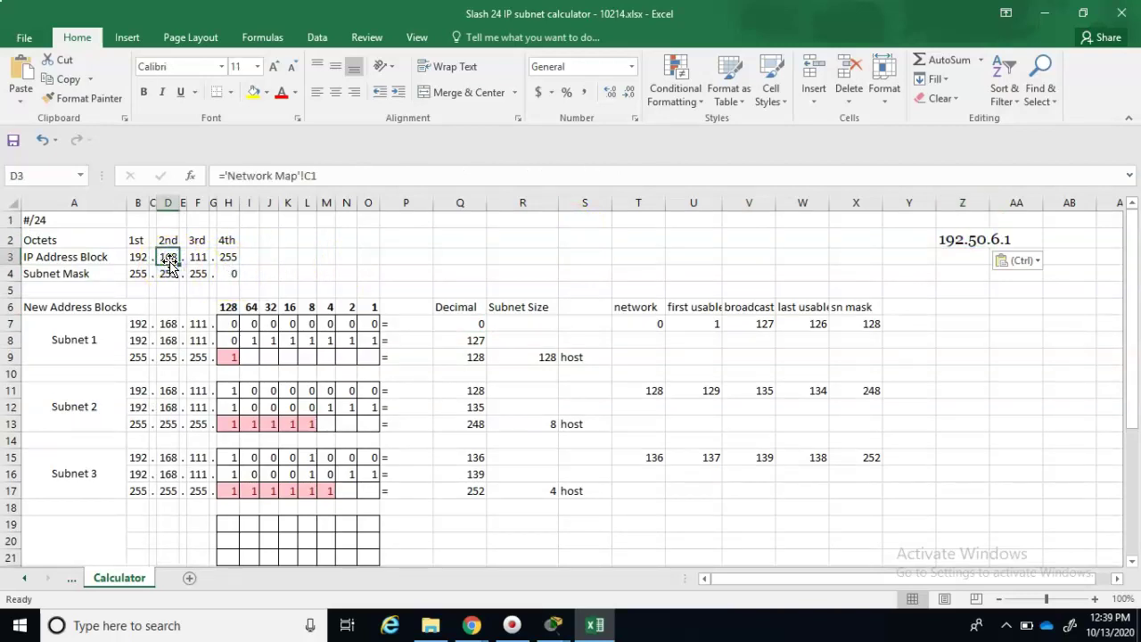
pyautogui.write('50')
pyautogui.click(202, 261)
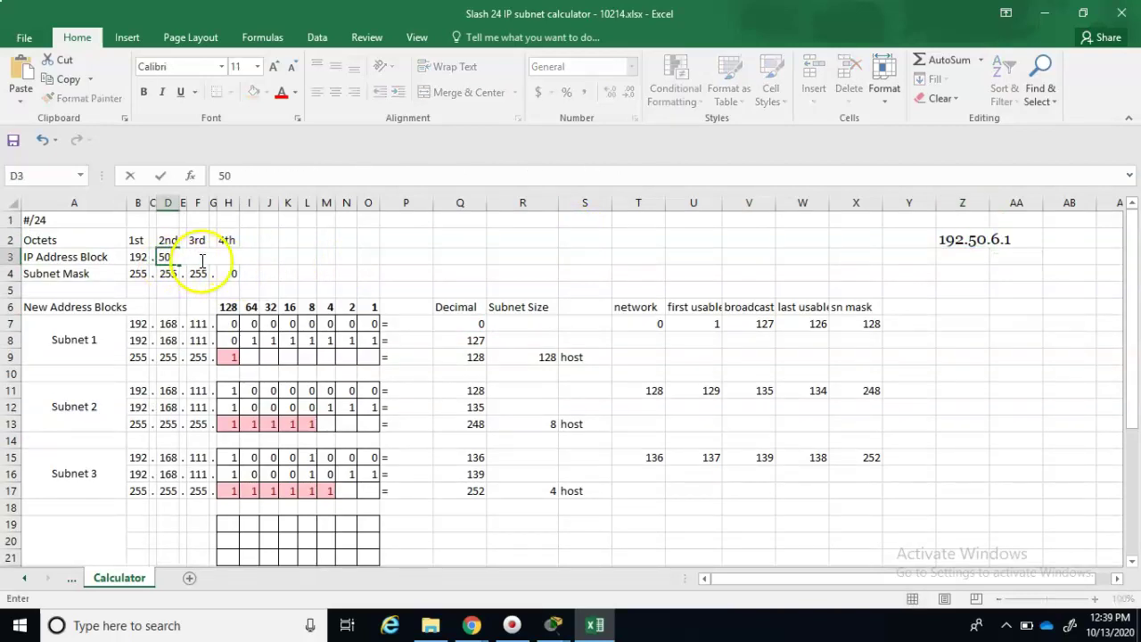
pyautogui.press('Return')
# - Set the third octet F3 to 6 and the fourth octet H3 to 0
pyautogui.click(198, 258)
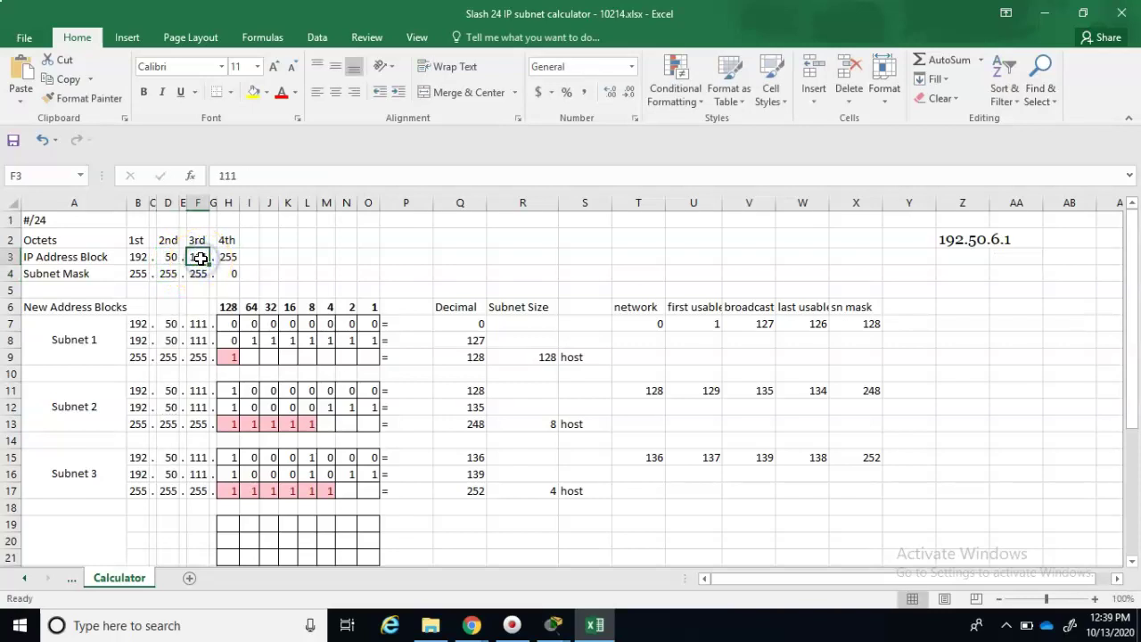
pyautogui.write('6')
pyautogui.press('Return')
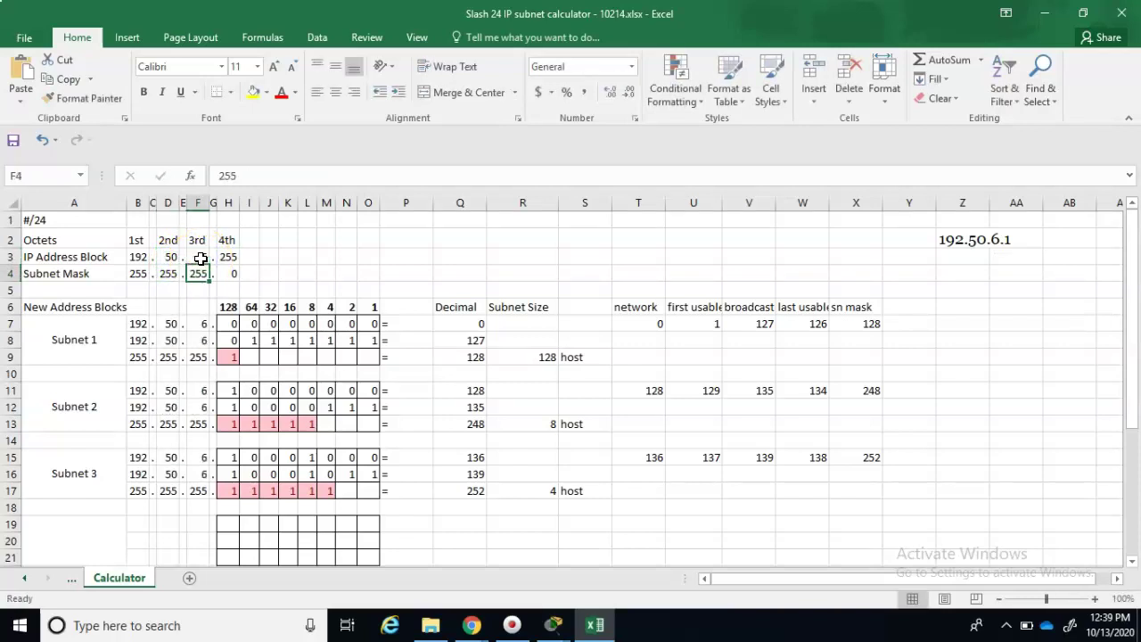
pyautogui.click(238, 258)
pyautogui.click(238, 257)
pyautogui.write('0')
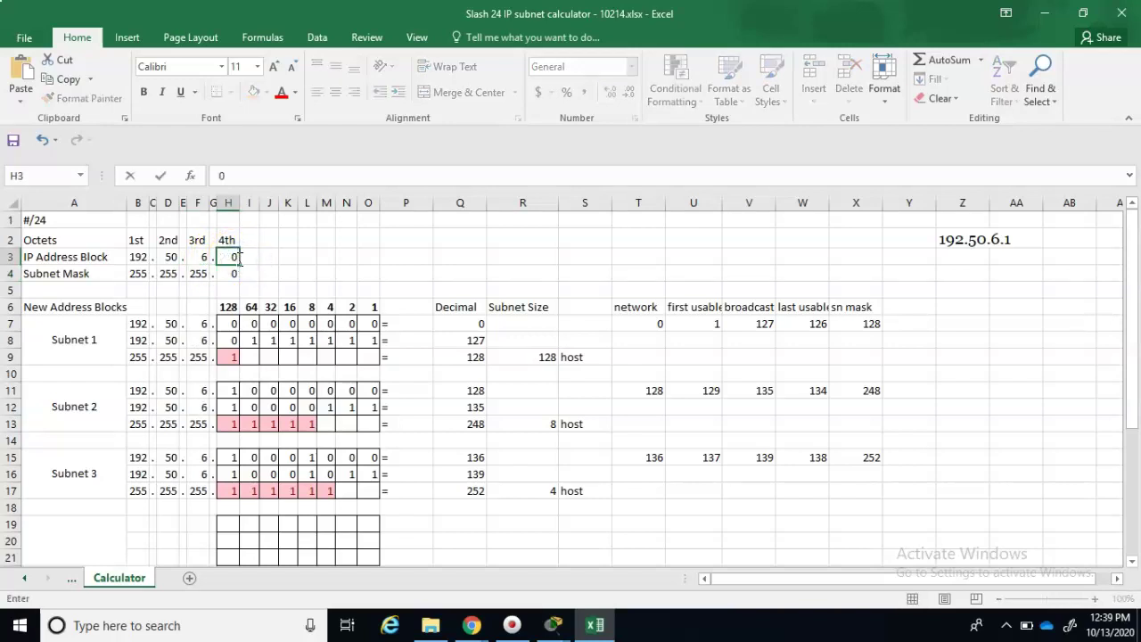
pyautogui.press('Return')
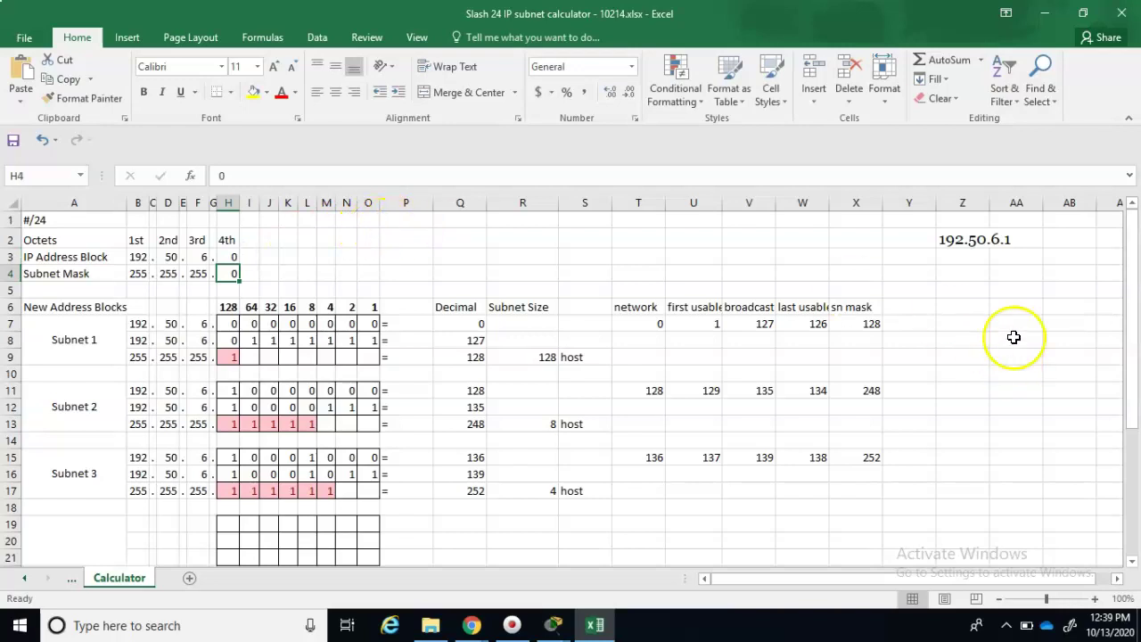
# - Note '2 subnets' in Z5 with labels 'Admin' in AA5 and 'Faculty' in AA12
pyautogui.click(963, 292)
pyautogui.write('2 subnets')
pyautogui.press('Return')
pyautogui.click(1018, 292)
pyautogui.write('Admin')
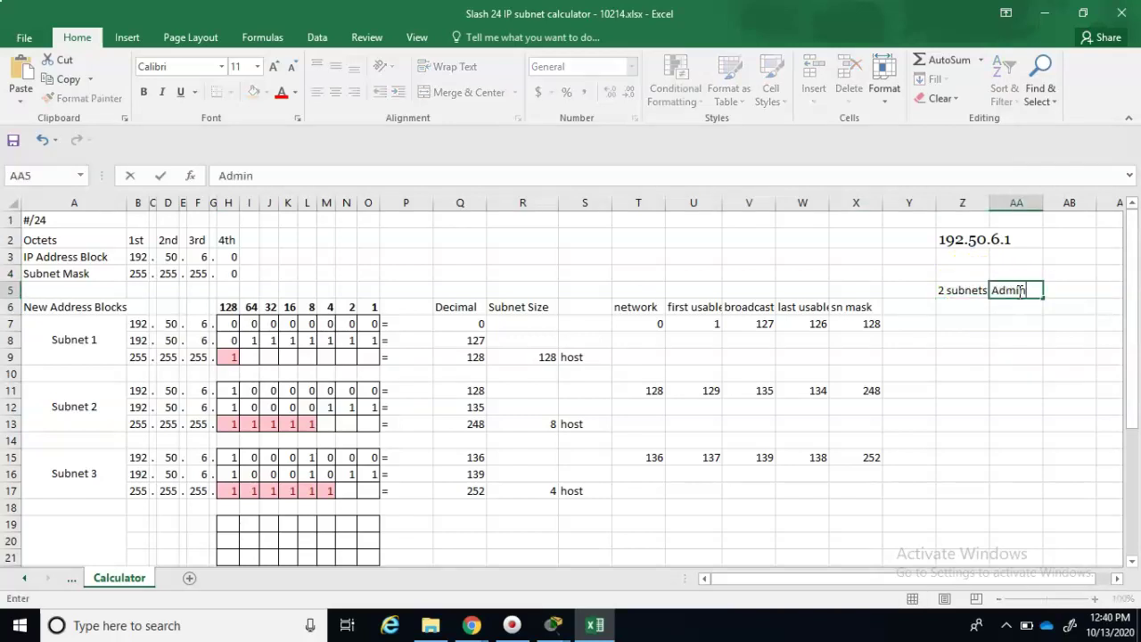
pyautogui.press('Return')
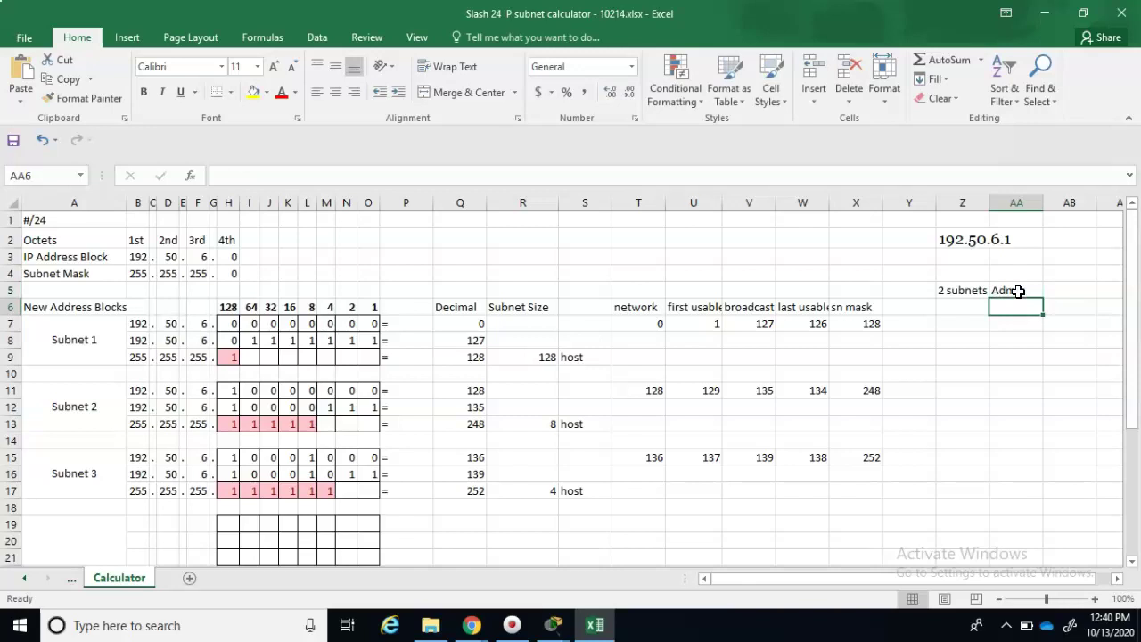
pyautogui.click(1039, 408)
pyautogui.write('Fac')
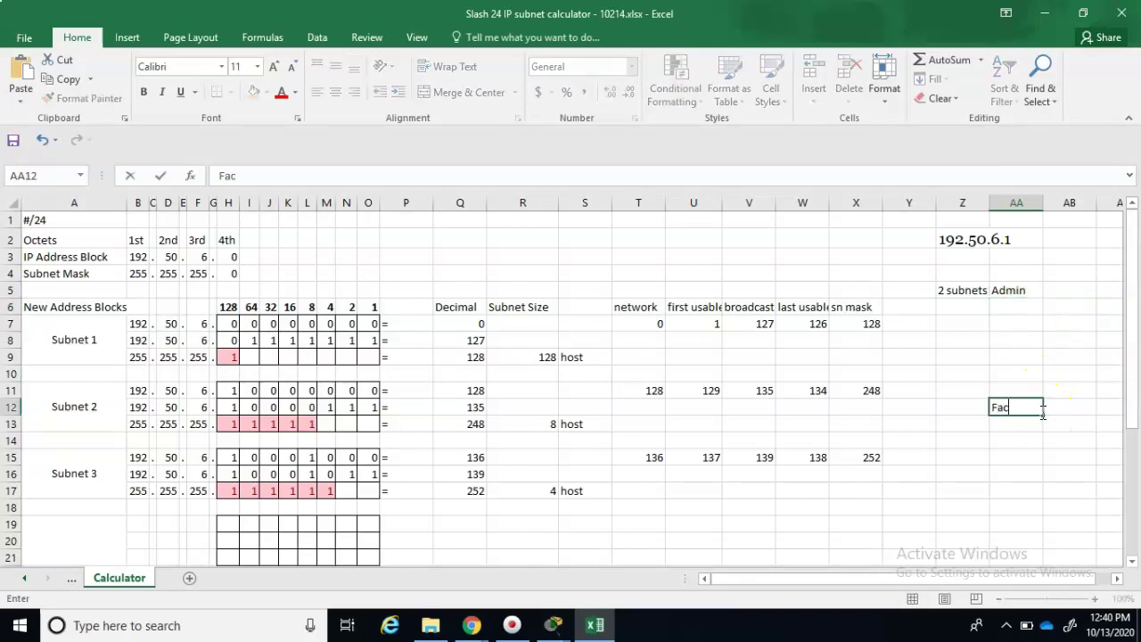
pyautogui.write('ulty')
pyautogui.press('Return')
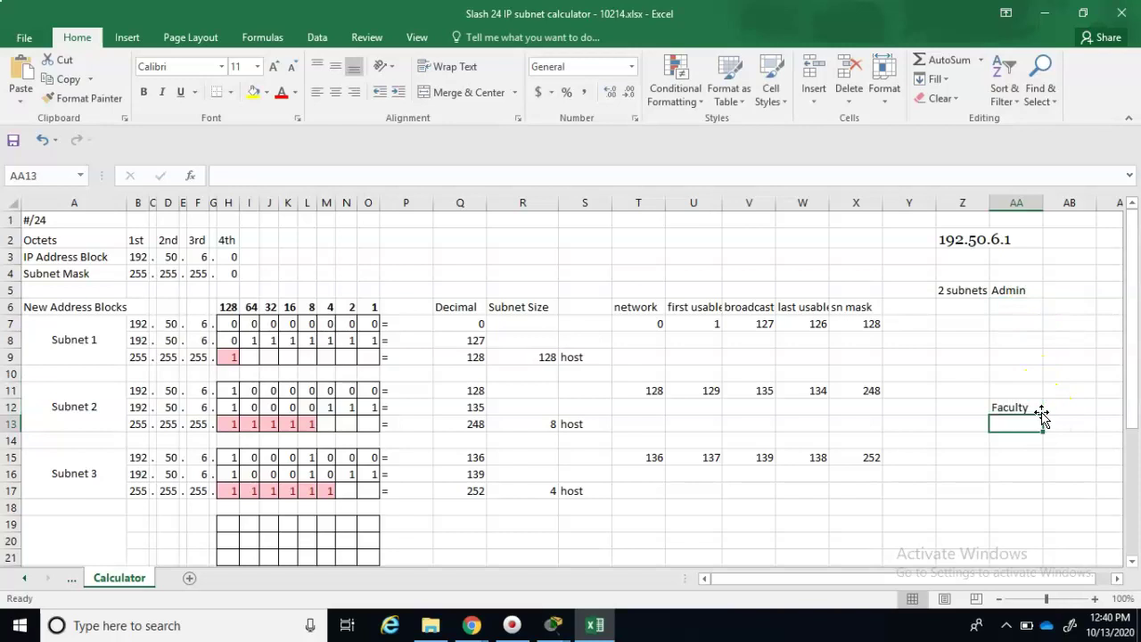
# - Enter host counts 40 for Admin in AB5 and 15 for Faculty in AB12
pyautogui.click(1070, 291)
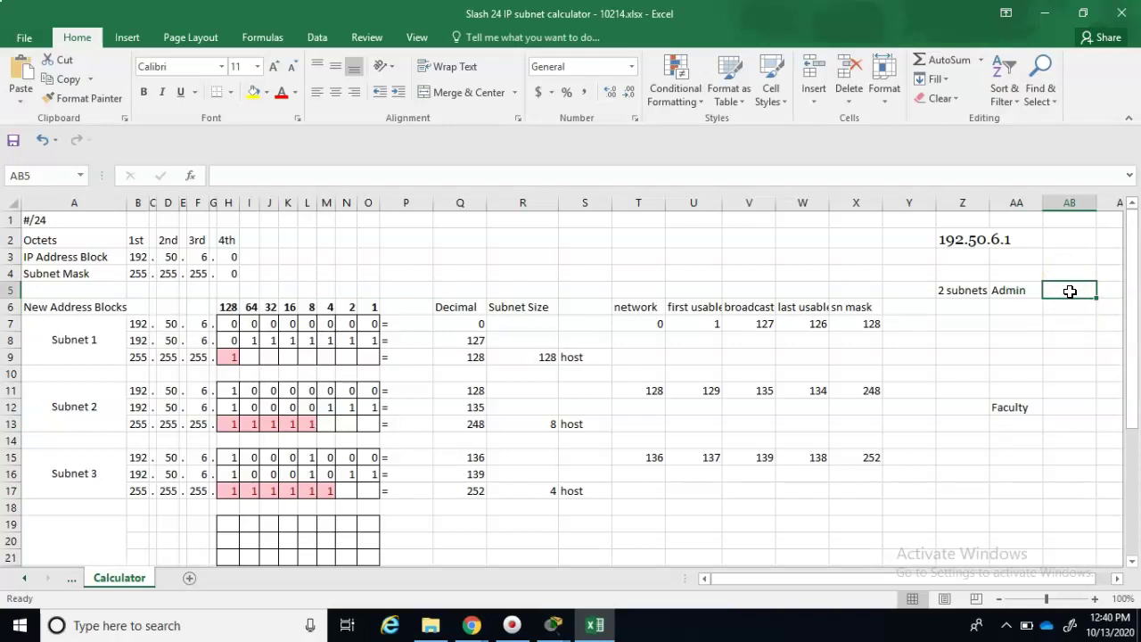
pyautogui.write('40')
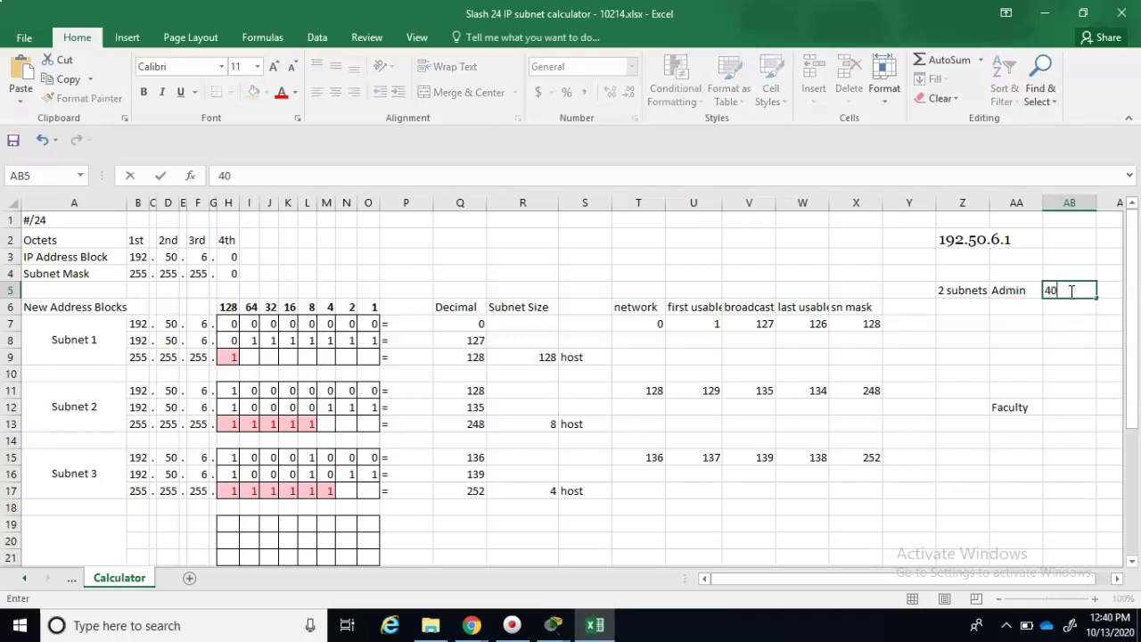
pyautogui.click(1065, 407)
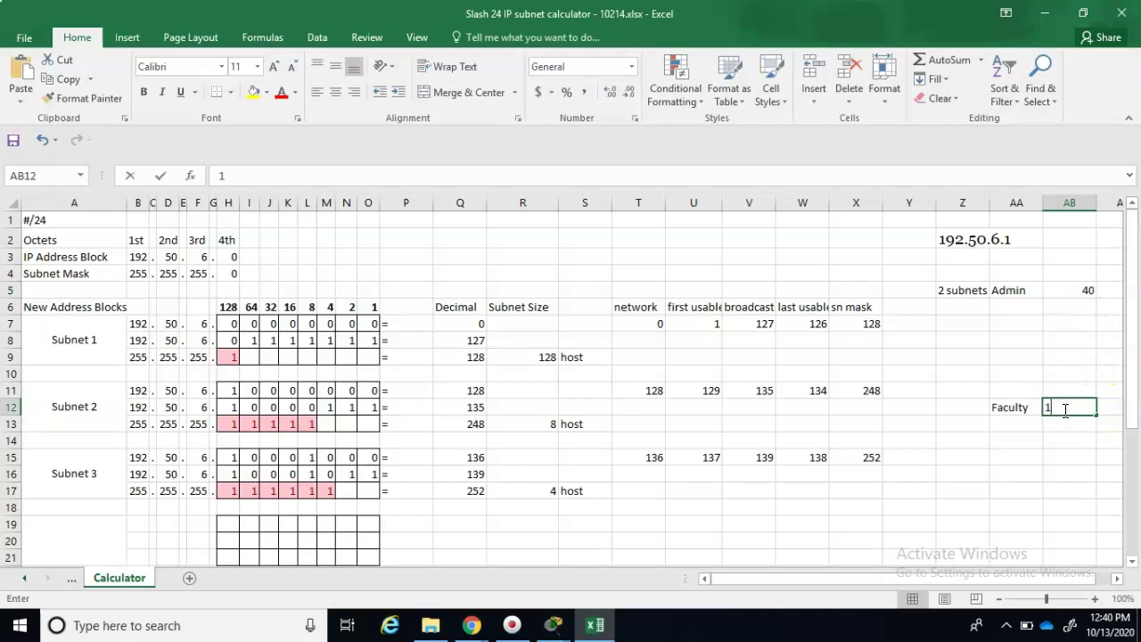
pyautogui.write('15')
pyautogui.press('Return')
pyautogui.click(1041, 415)
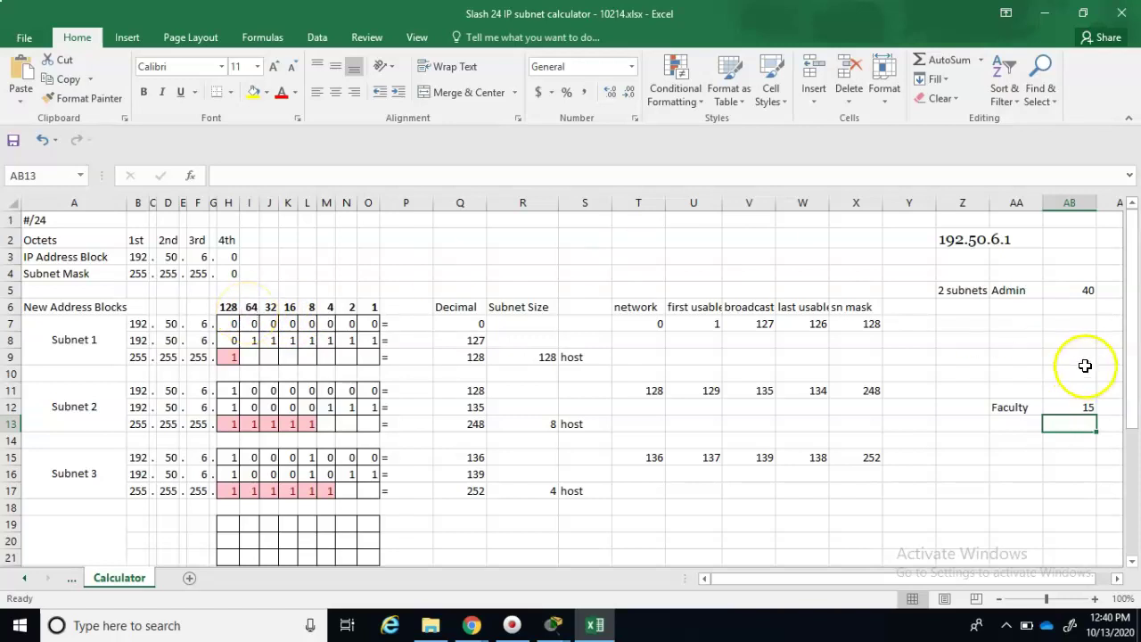
# - Note 63 below Admin's 40 and set I8 to 0 so Subnet 1 ends at 63
pyautogui.click(1081, 305)
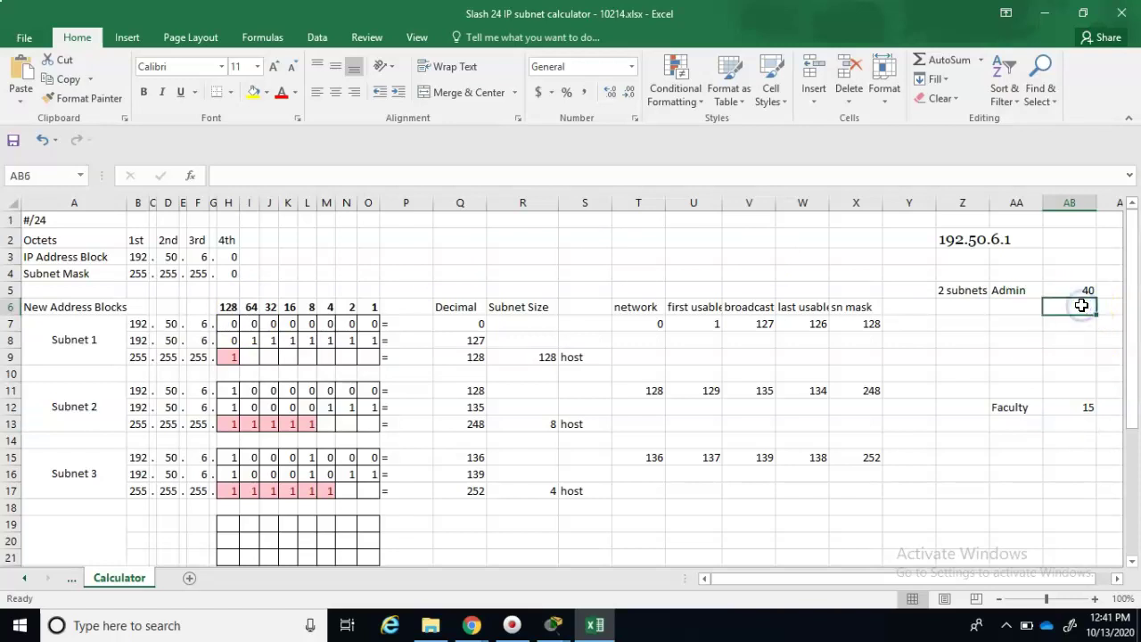
pyautogui.write('63')
pyautogui.press('Return')
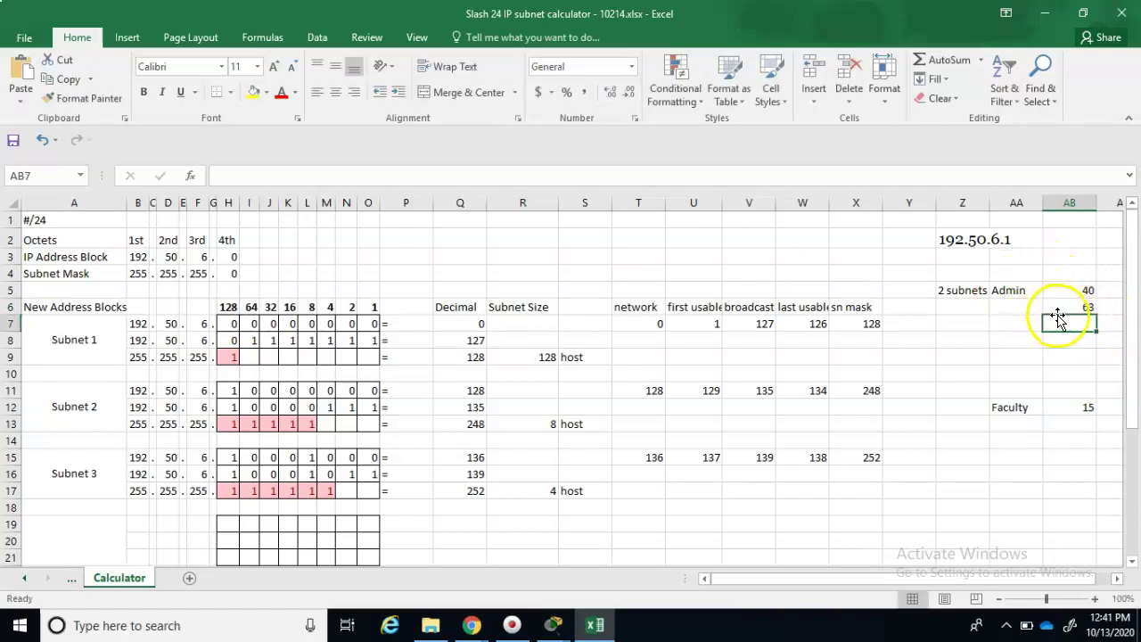
pyautogui.click(253, 343)
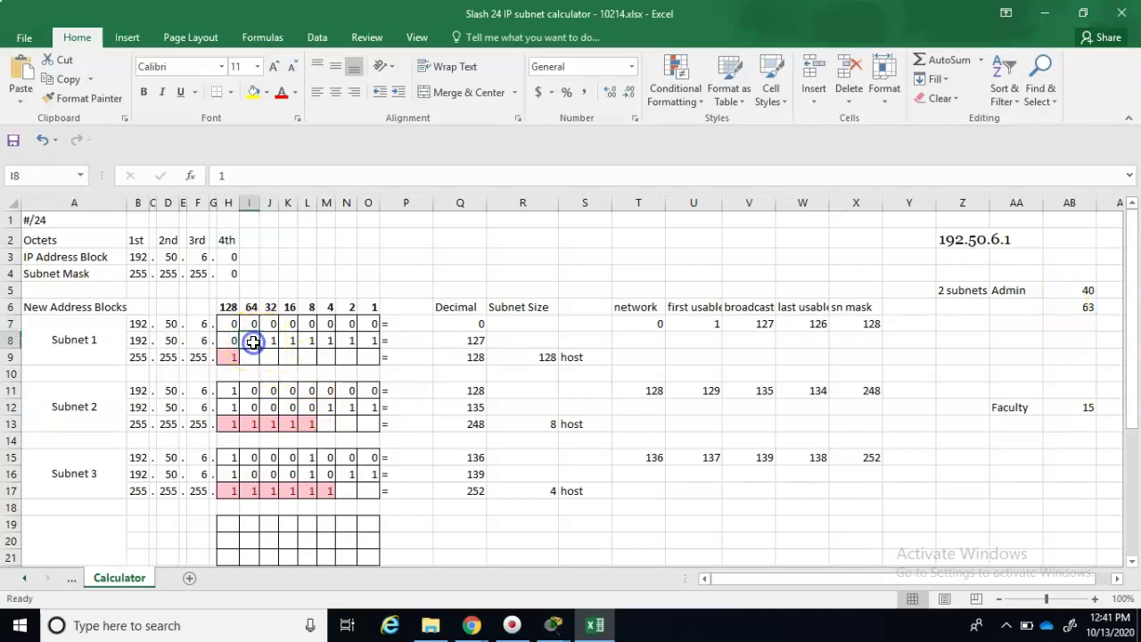
pyautogui.press('Delete')
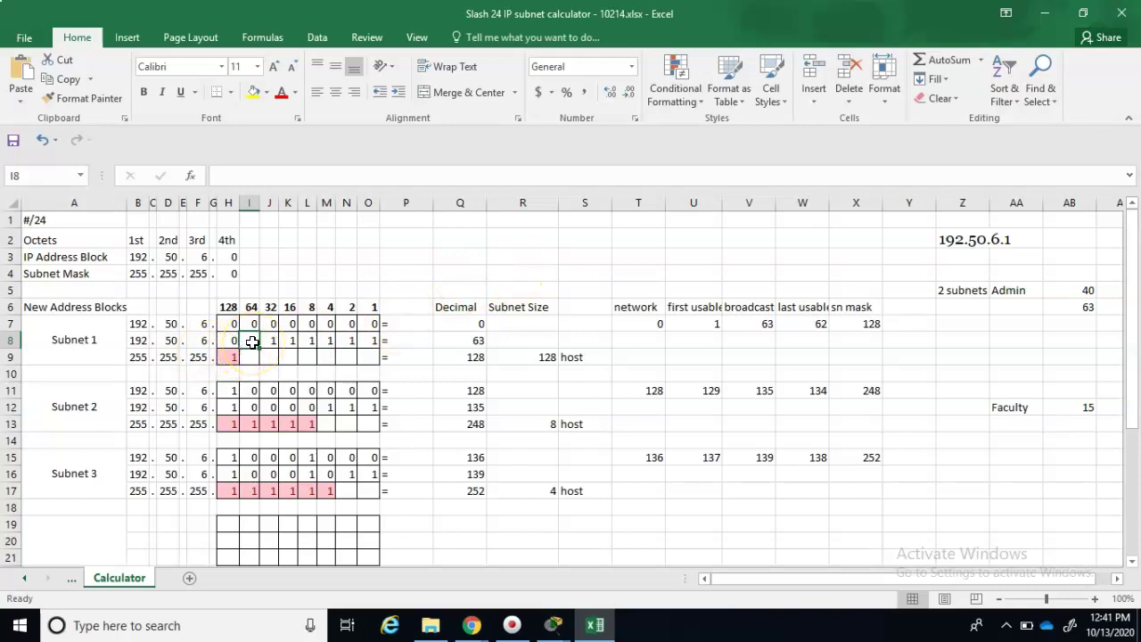
pyautogui.write('0')
pyautogui.press('Return')
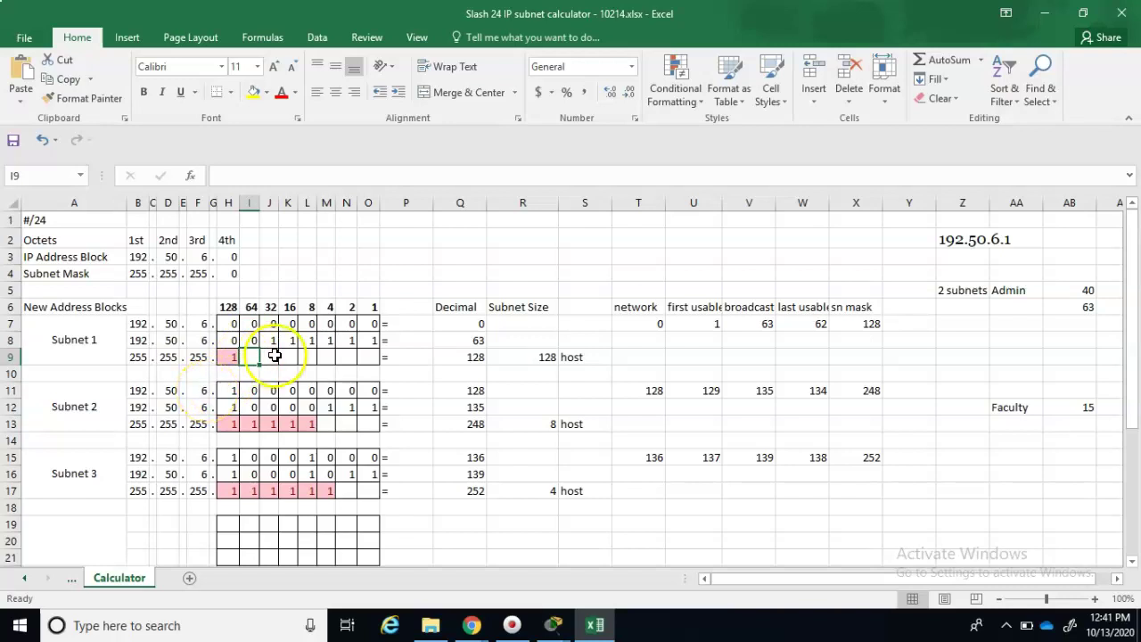
pyautogui.click(476, 344)
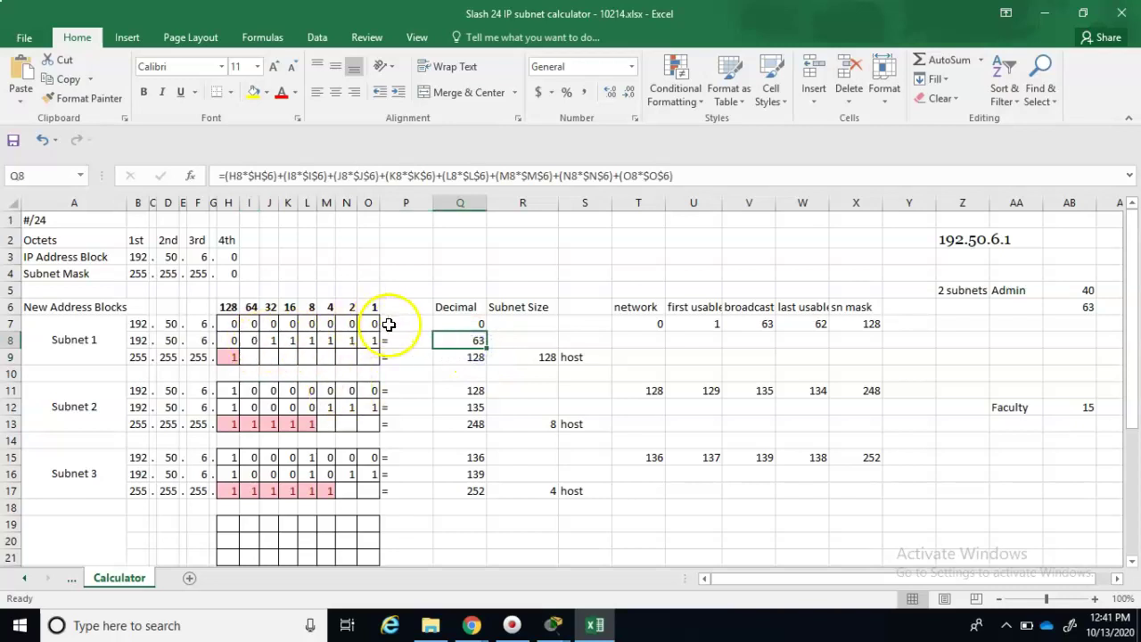
# - Set Subnet 1's mask row to I9=1 and J9–O9=0, giving mask 192
pyautogui.click(253, 358)
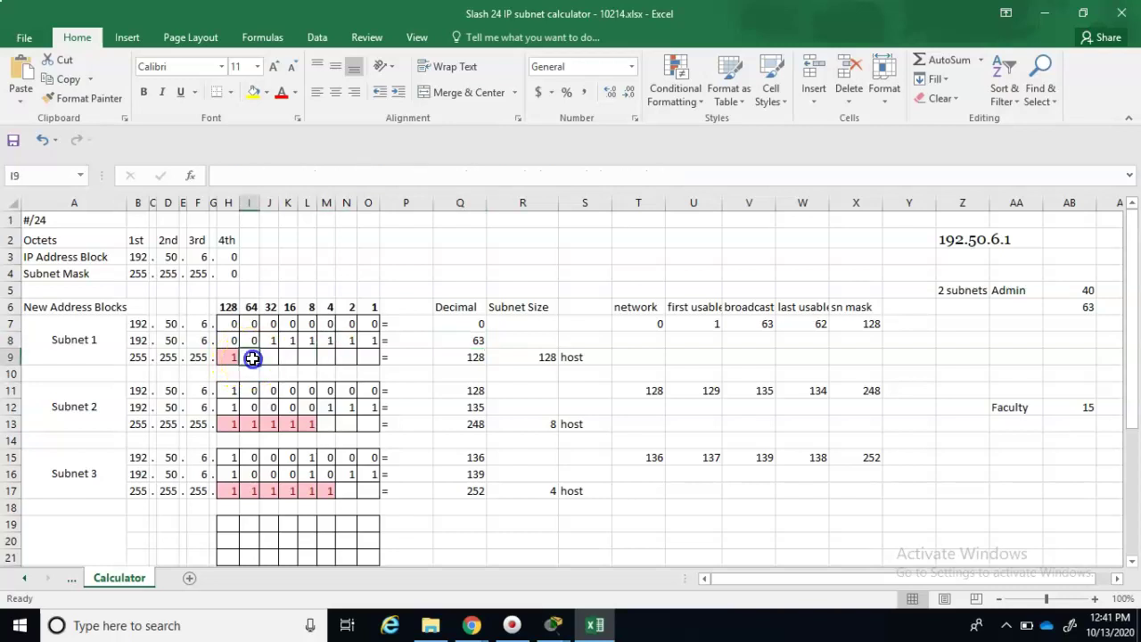
pyautogui.write('1')
pyautogui.press('Return')
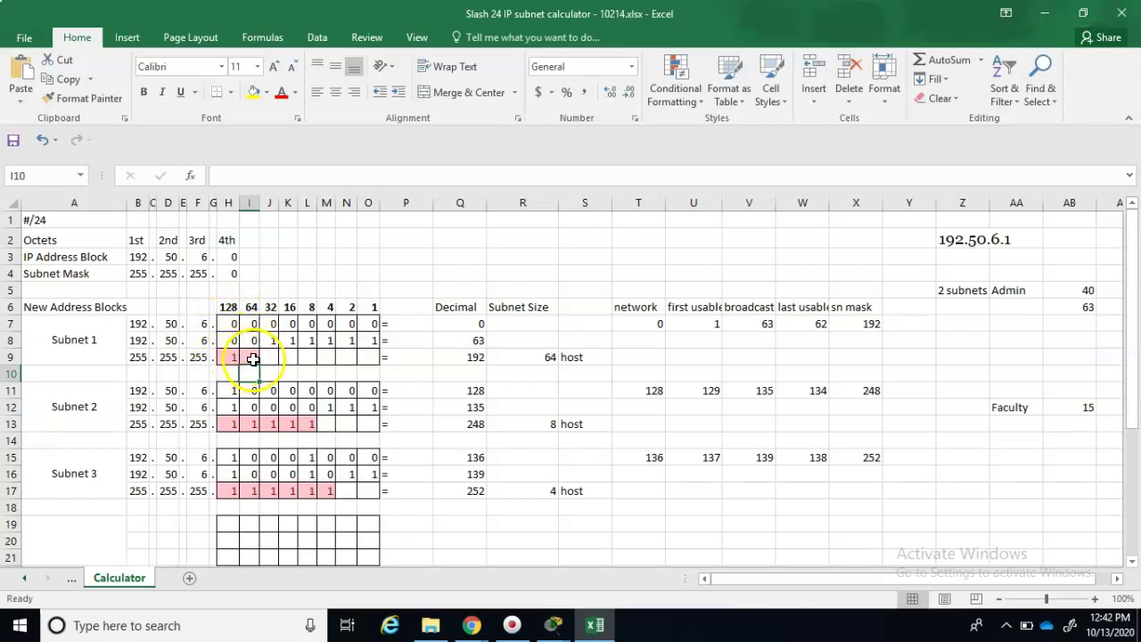
pyautogui.click(272, 357)
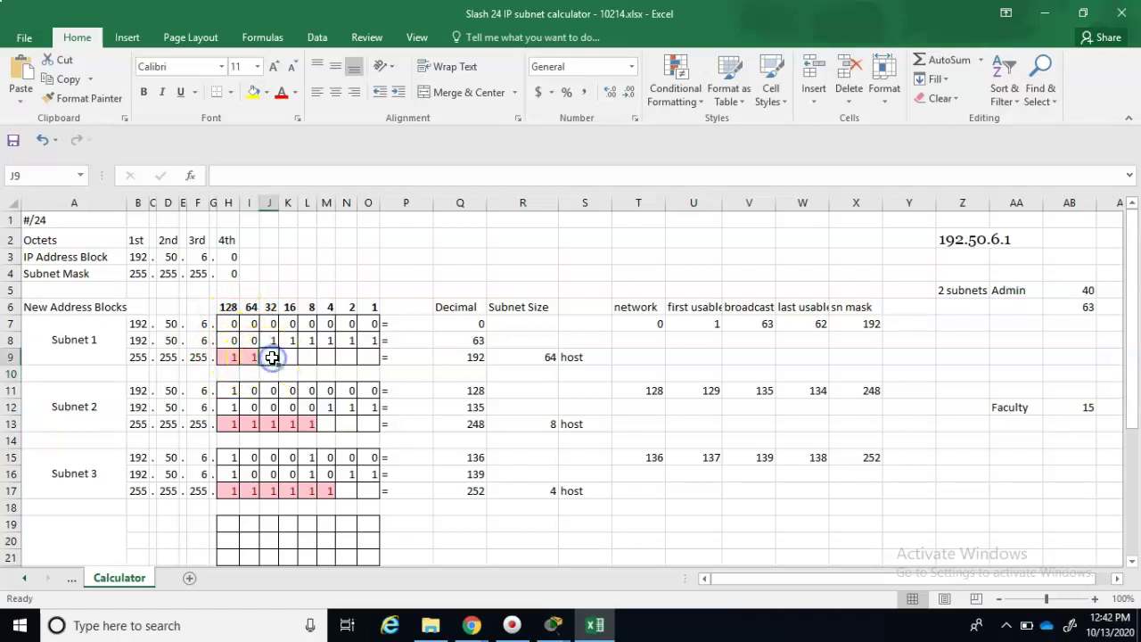
pyautogui.write('0')
pyautogui.press('Return')
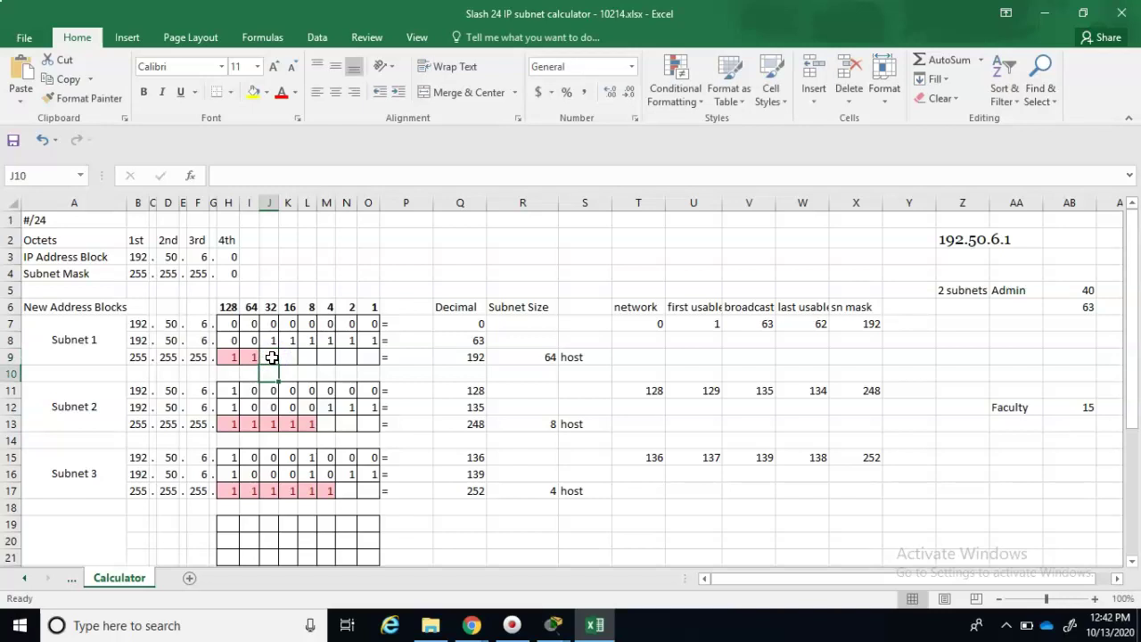
pyautogui.click(297, 355)
pyautogui.write('0')
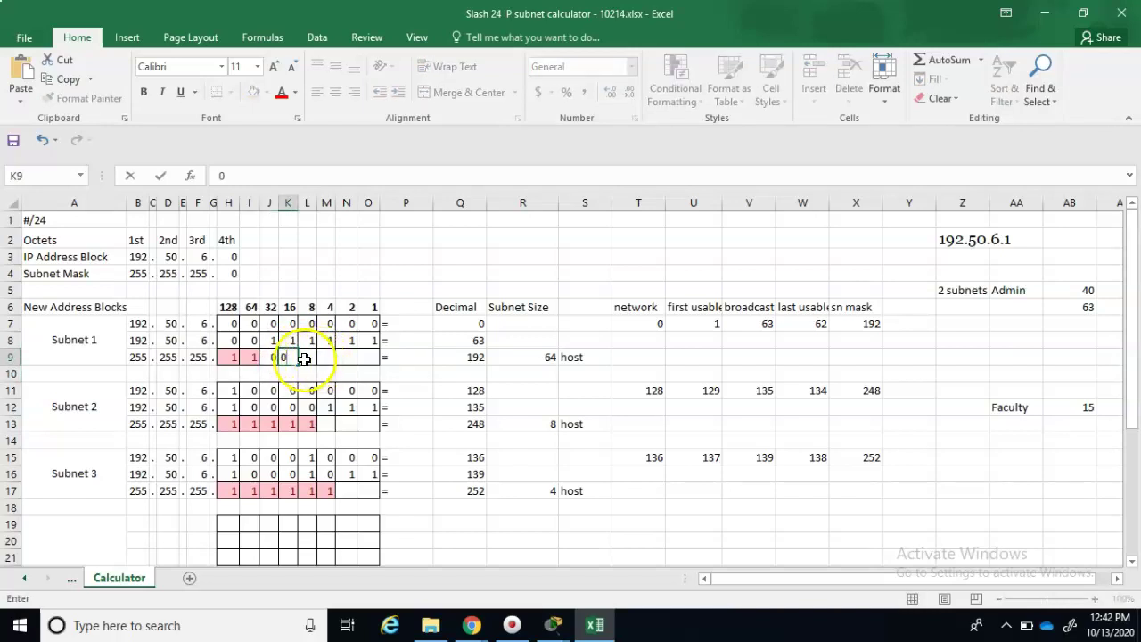
pyautogui.click(304, 358)
pyautogui.write('0')
pyautogui.click(332, 362)
pyautogui.write('0')
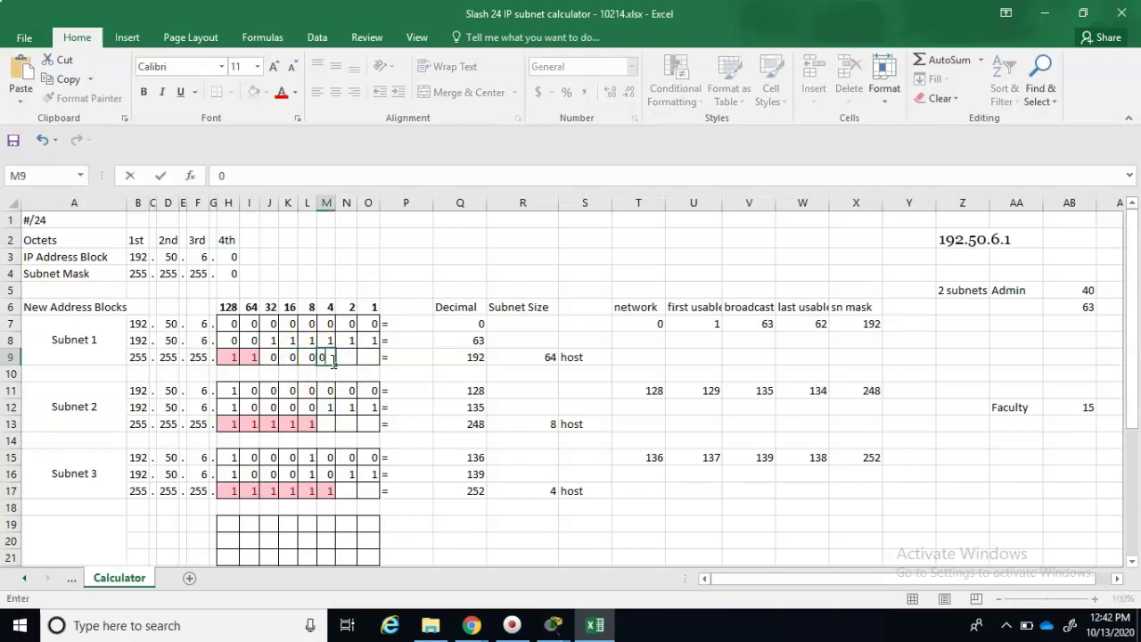
pyautogui.click(346, 360)
pyautogui.write('0')
pyautogui.click(374, 358)
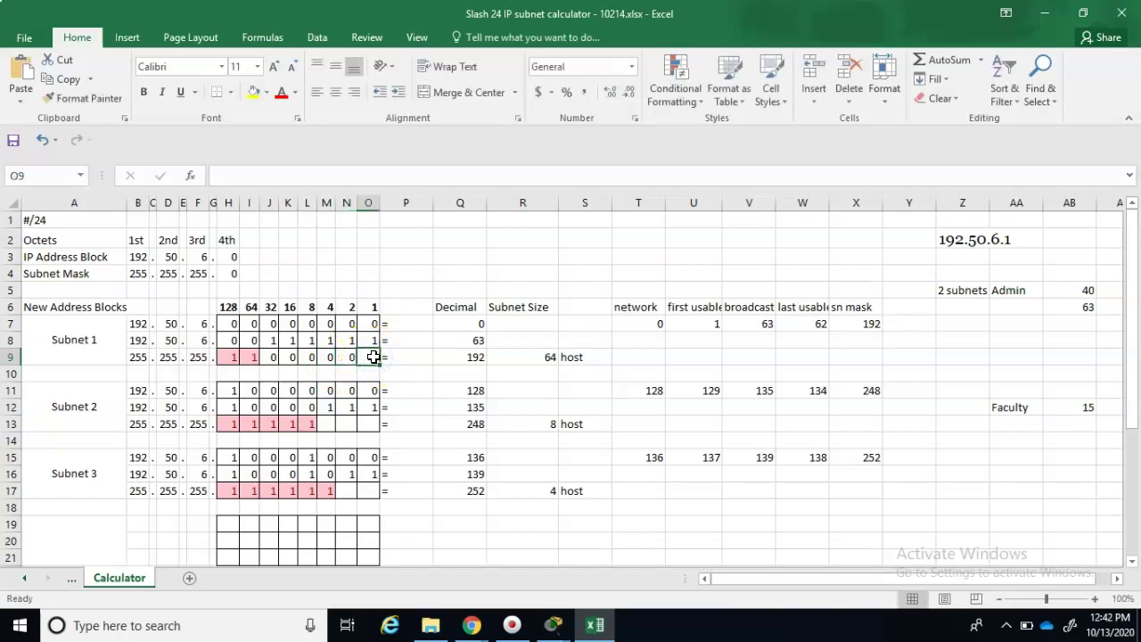
pyautogui.write('0')
pyautogui.click(436, 375)
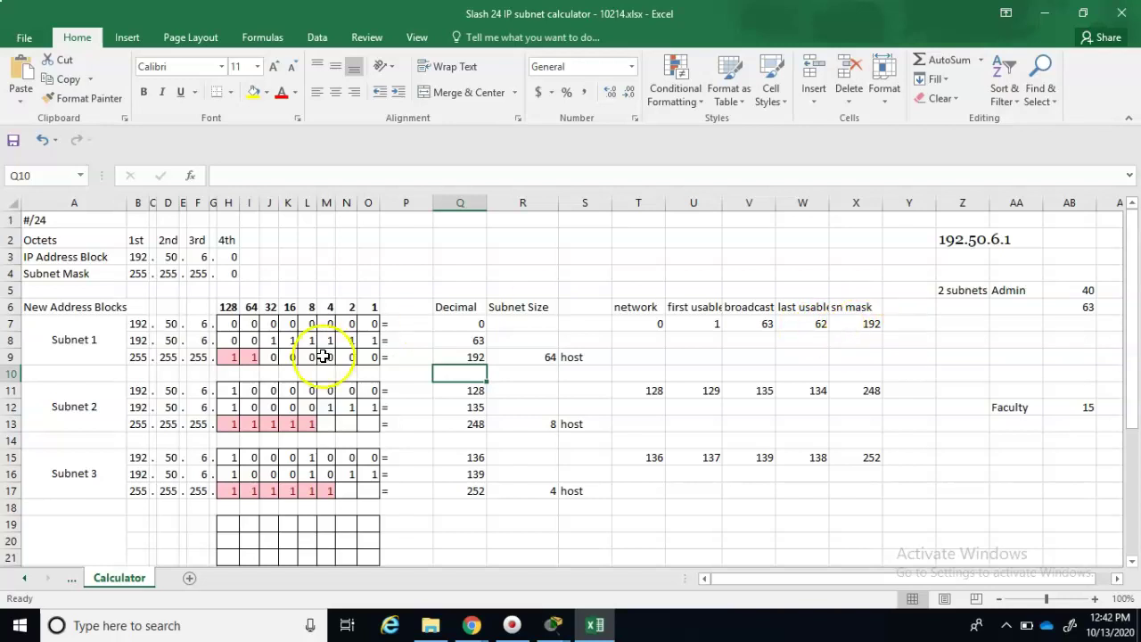
# - Enter 0 in H11 and 1 in I11 so Subnet 2's network starts at 64
pyautogui.click(231, 391)
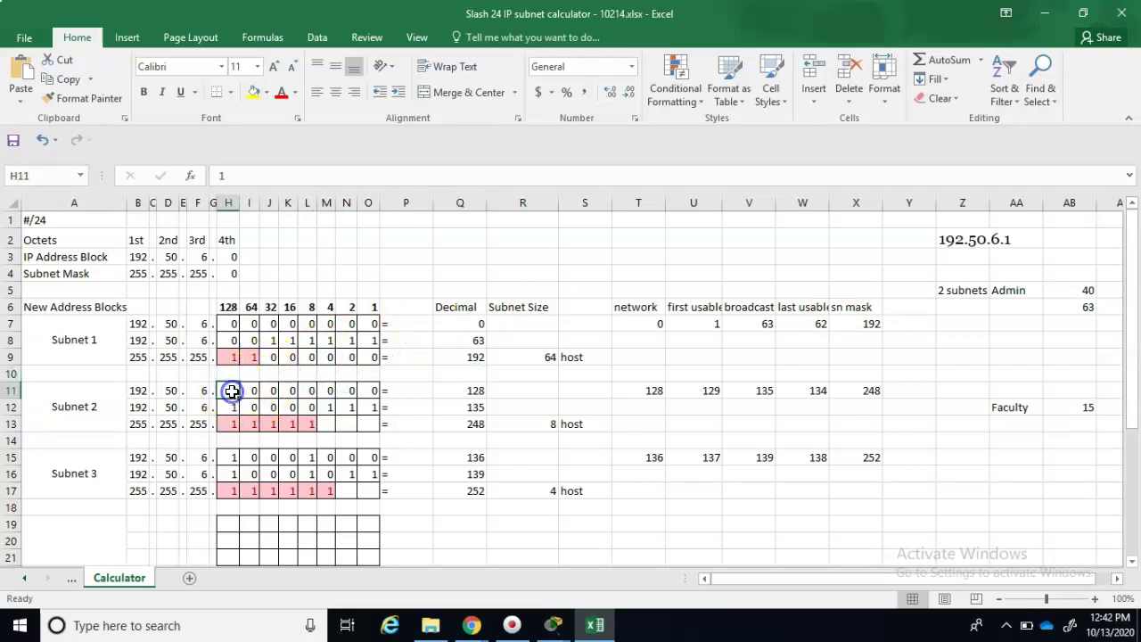
pyautogui.write('0')
pyautogui.press('Tab')
pyautogui.write('1')
pyautogui.press('Tab')
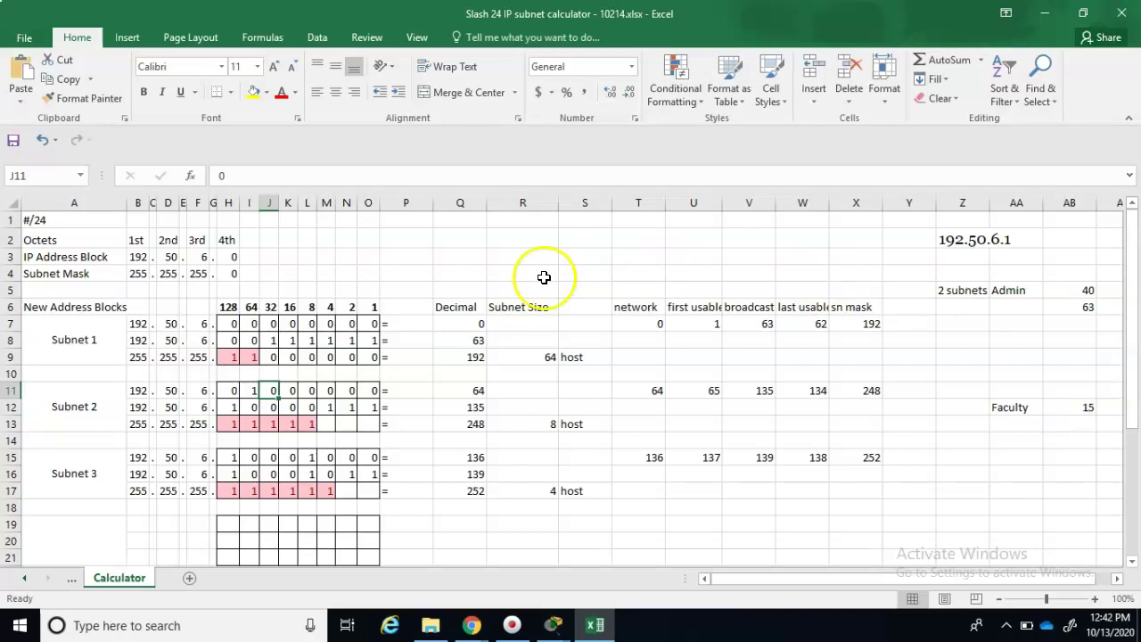
# - Check the 32 bit column header and note 32 below Faculty's 15 in AB13
pyautogui.click(290, 307)
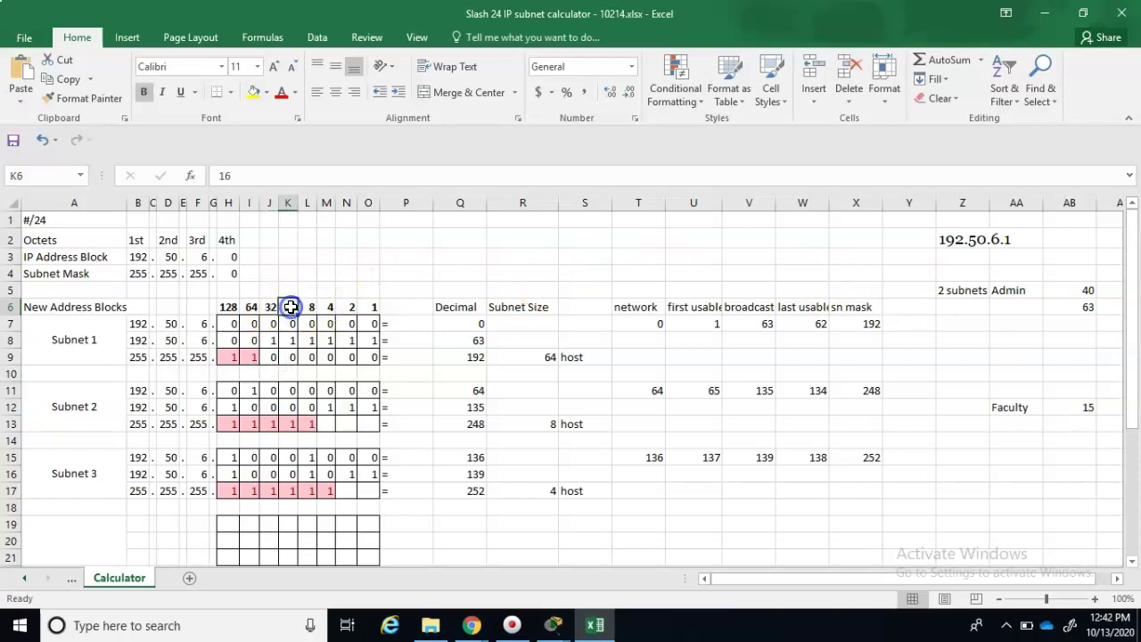
pyautogui.doubleClick(271, 308)
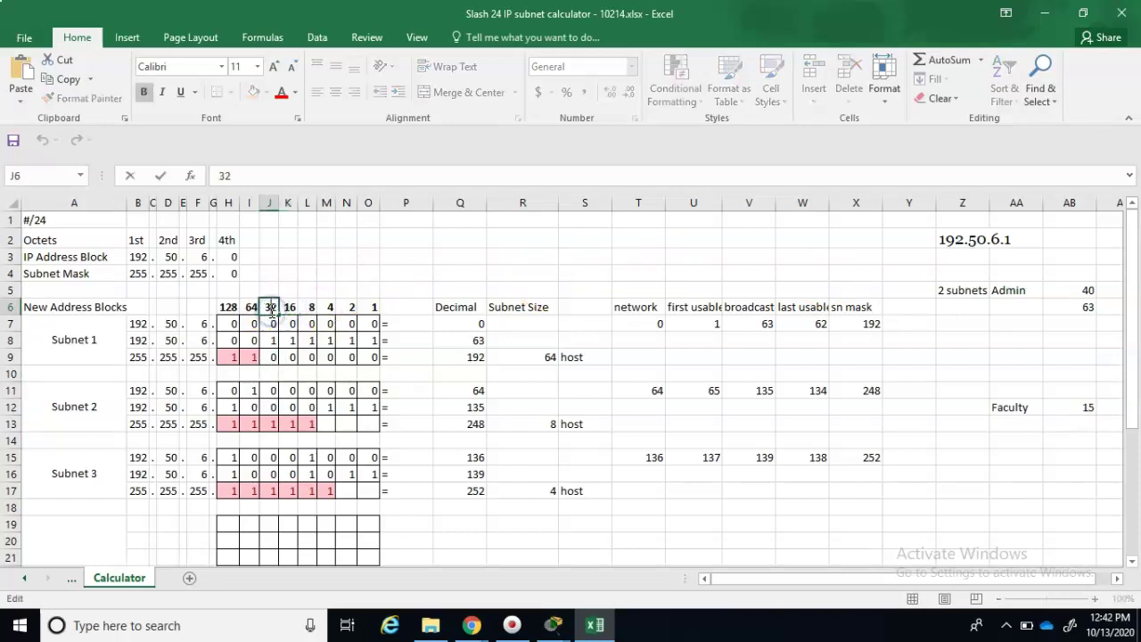
pyautogui.click(1079, 419)
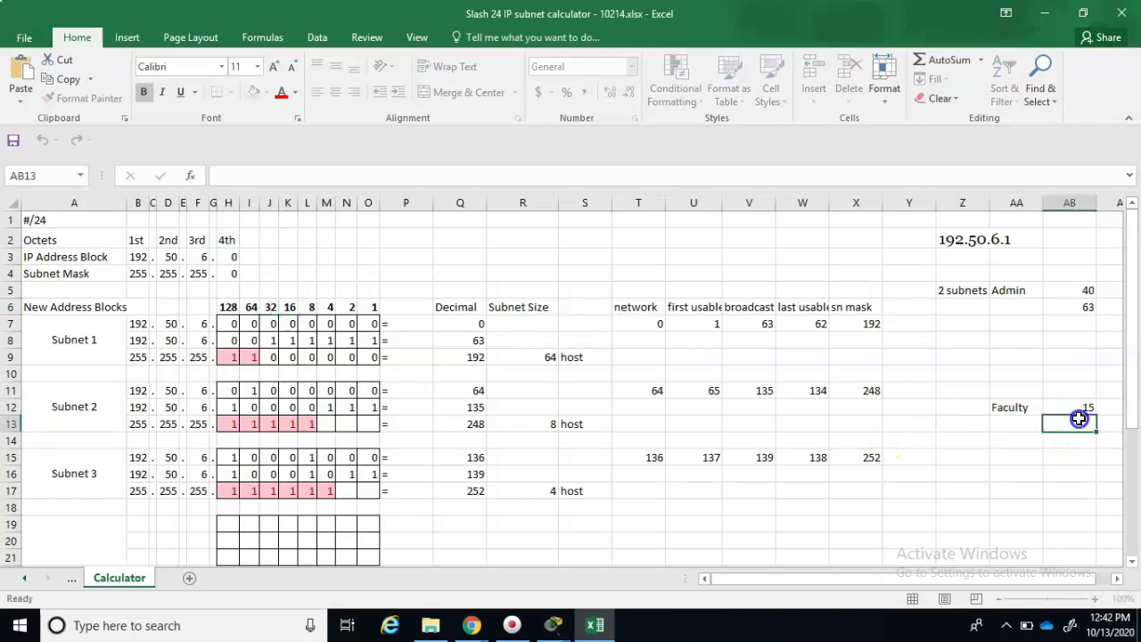
pyautogui.write('32')
pyautogui.press('Return')
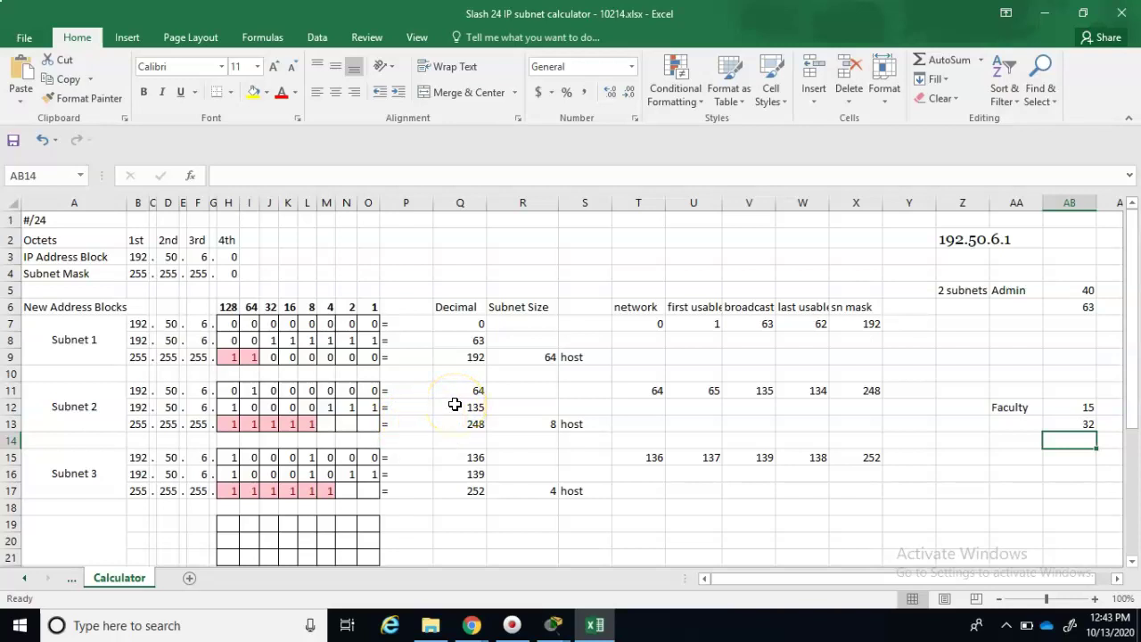
# - Clear Faculty's 15 in AB12 and AutoSum AB13:AB14 into AB15, showing 96
pyautogui.click(455, 407)
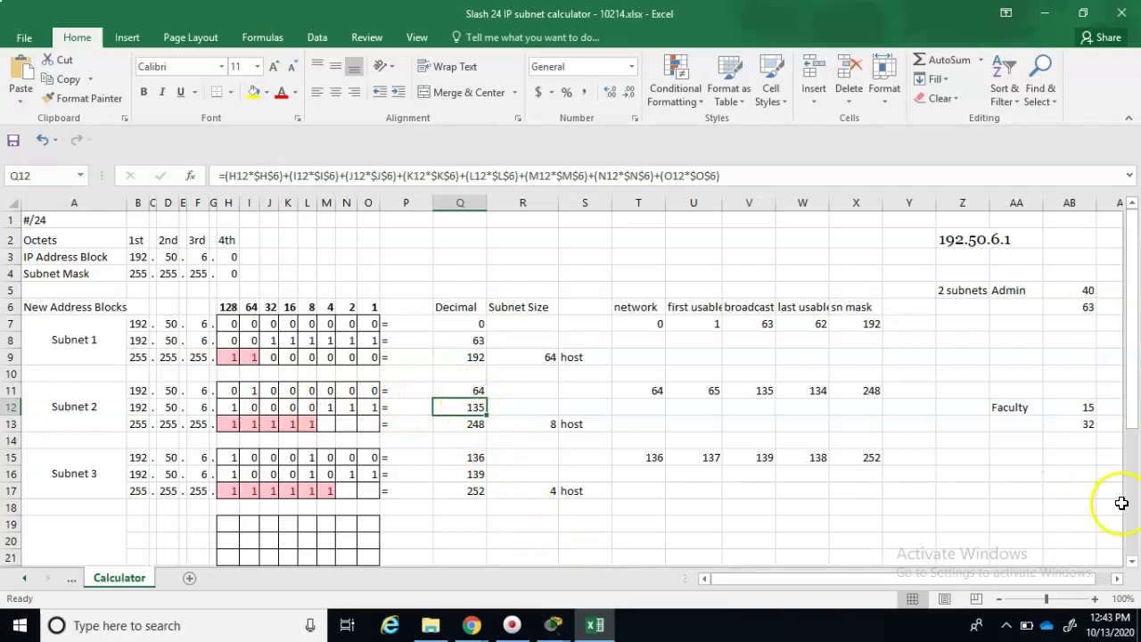
pyautogui.click(1070, 407)
pyautogui.press('Delete')
pyautogui.click(950, 60)
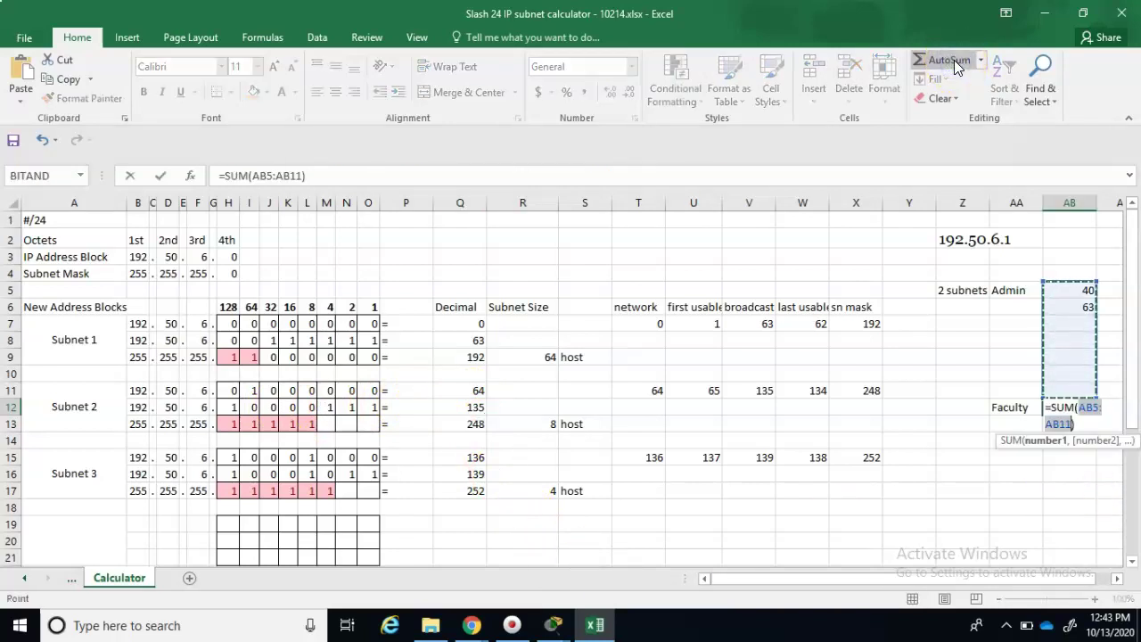
pyautogui.press('Escape')
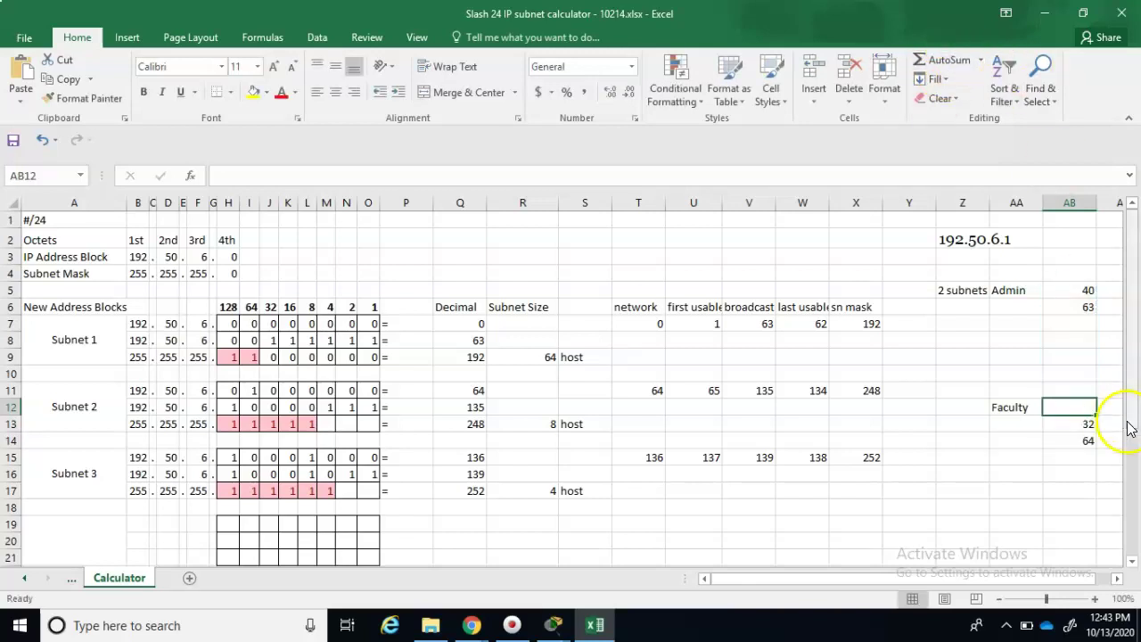
pyautogui.click(1085, 457)
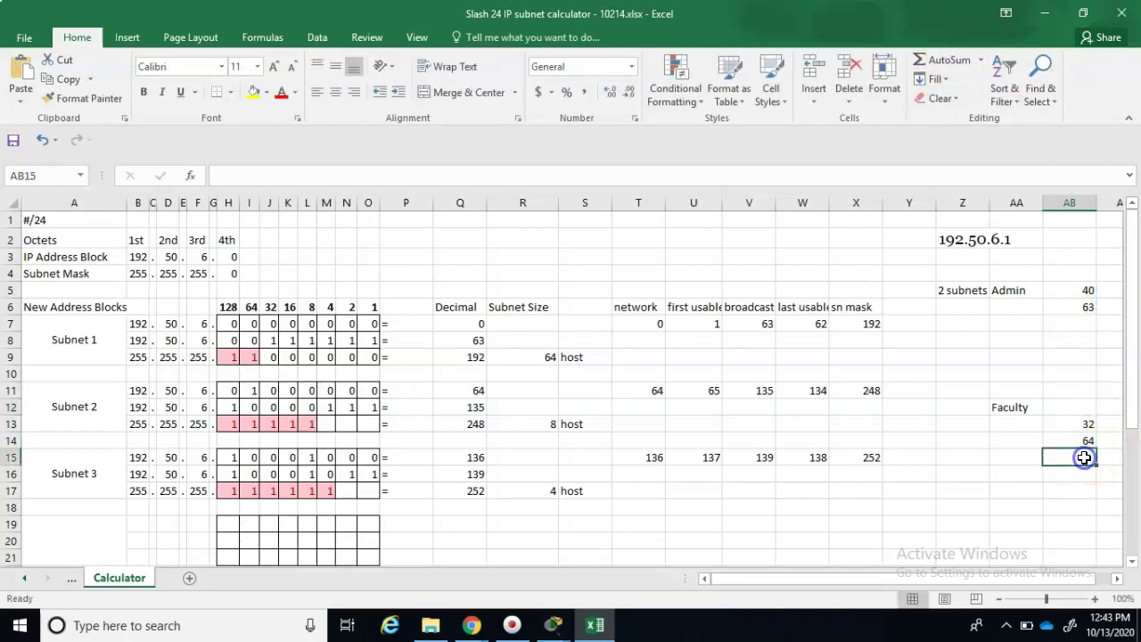
pyautogui.click(952, 59)
pyautogui.press('Return')
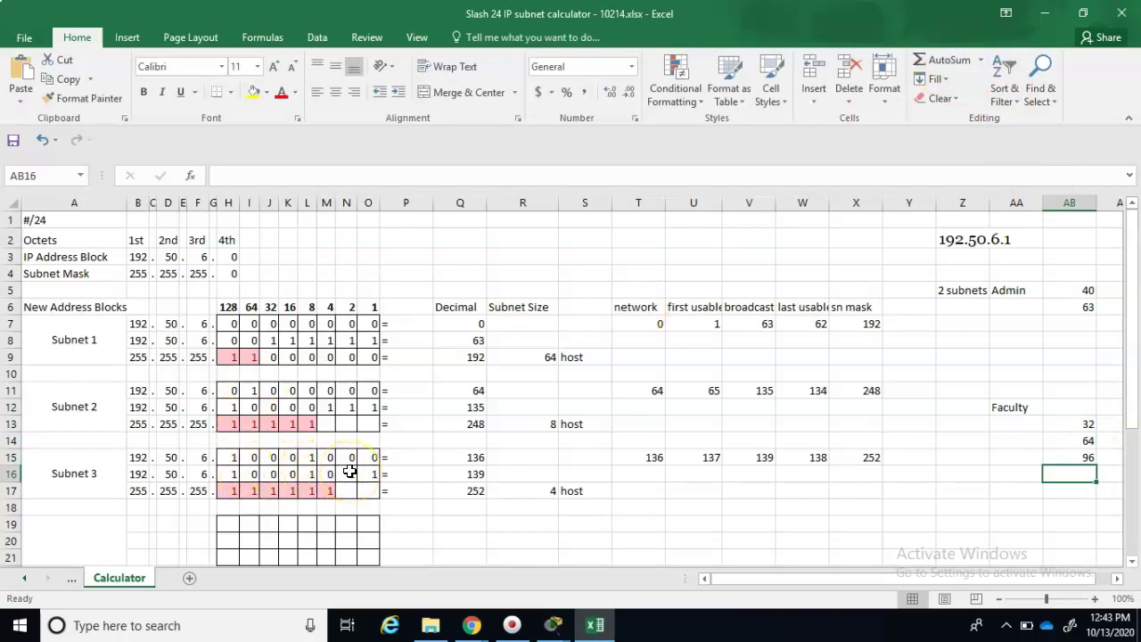
# - Fill Subnet 2's broadcast row: 0 in M12, 1 in I12 and J12, 0 in N12:O12
pyautogui.click(330, 408)
pyautogui.write('0')
pyautogui.press('Tab')
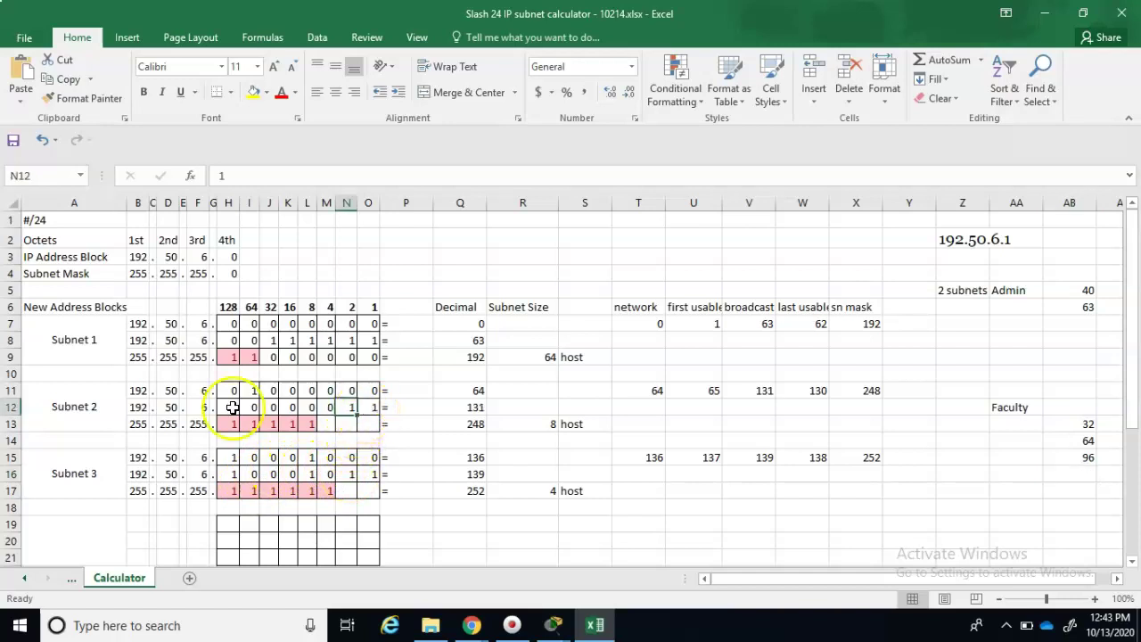
pyautogui.click(231, 405)
pyautogui.click(253, 408)
pyautogui.write('1')
pyautogui.press('Return')
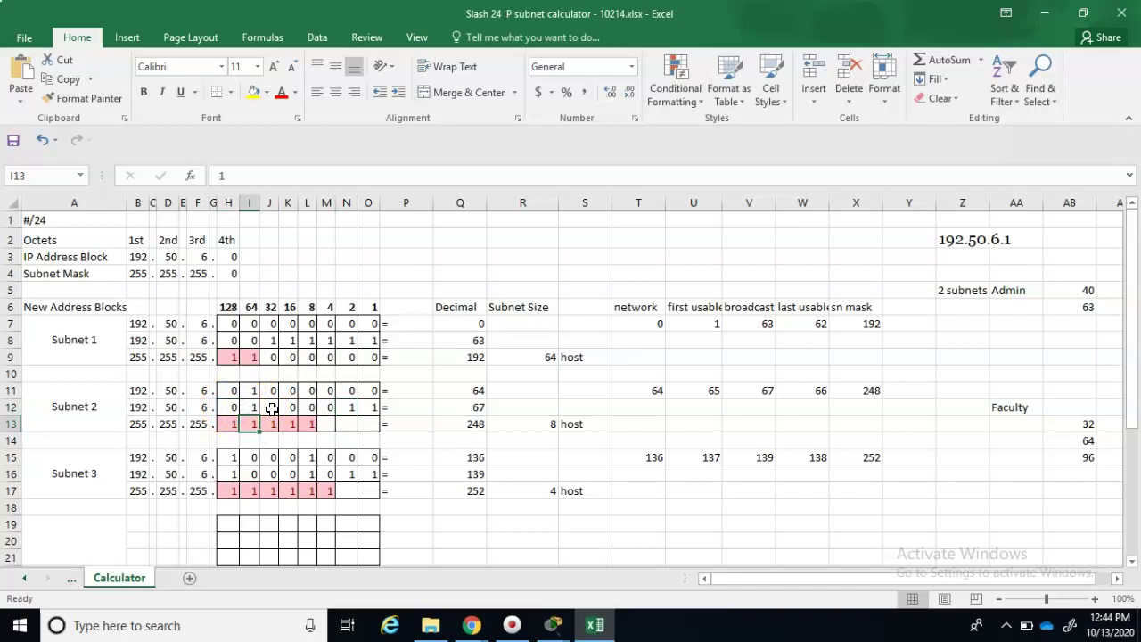
pyautogui.click(272, 408)
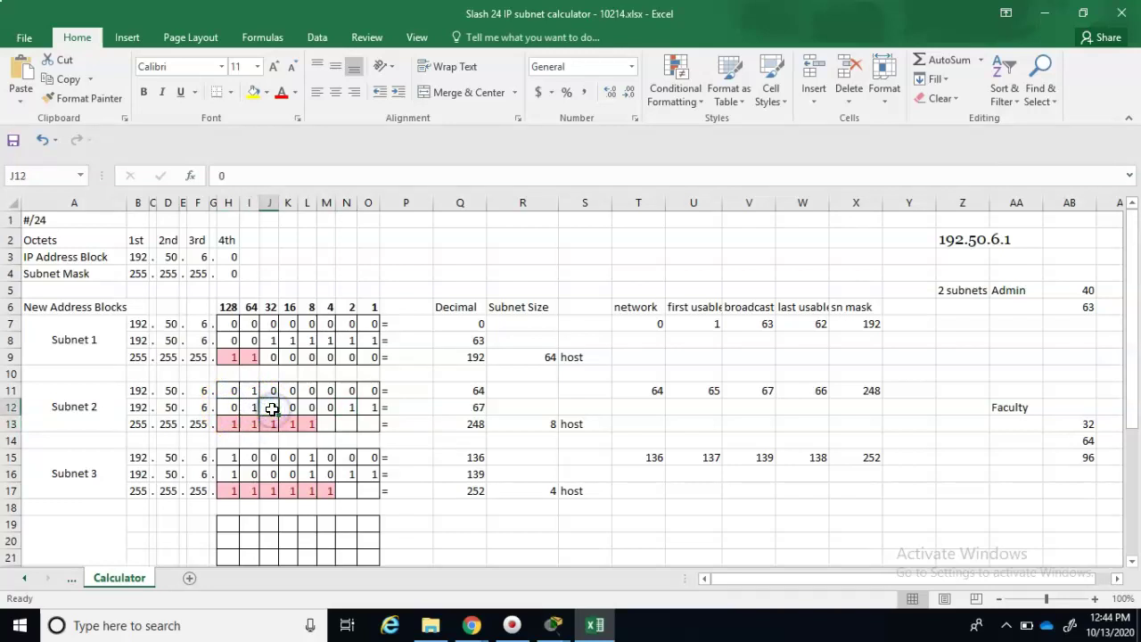
pyautogui.write('1')
pyautogui.press('Return')
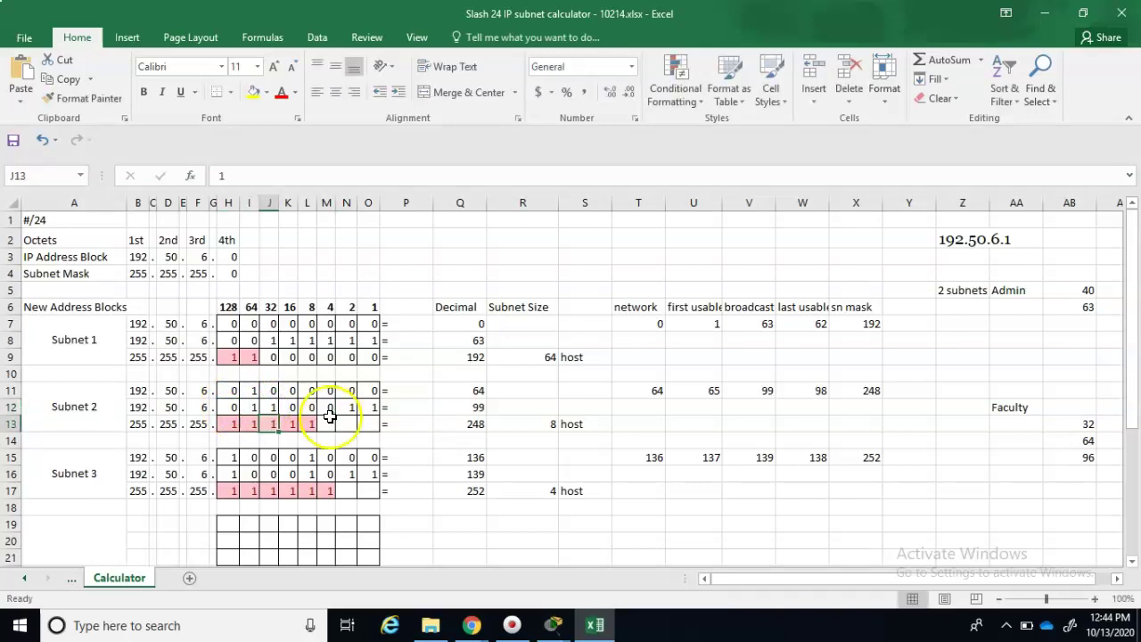
pyautogui.moveTo(350, 410); pyautogui.dragTo(371, 417)
pyautogui.write('0')
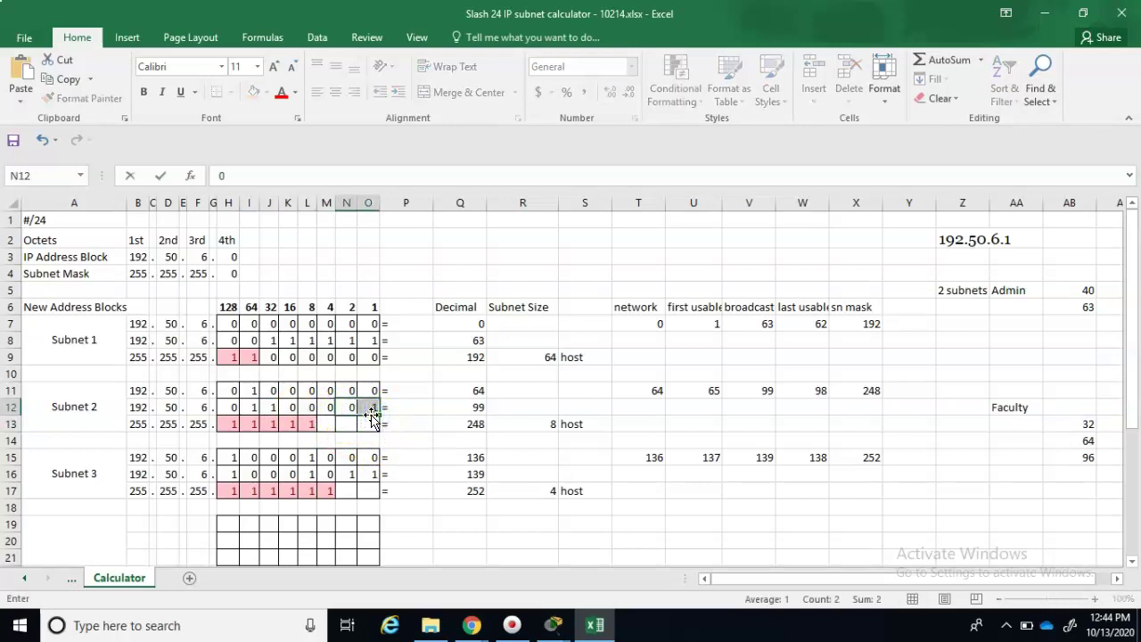
pyautogui.press('Return')
pyautogui.write('0')
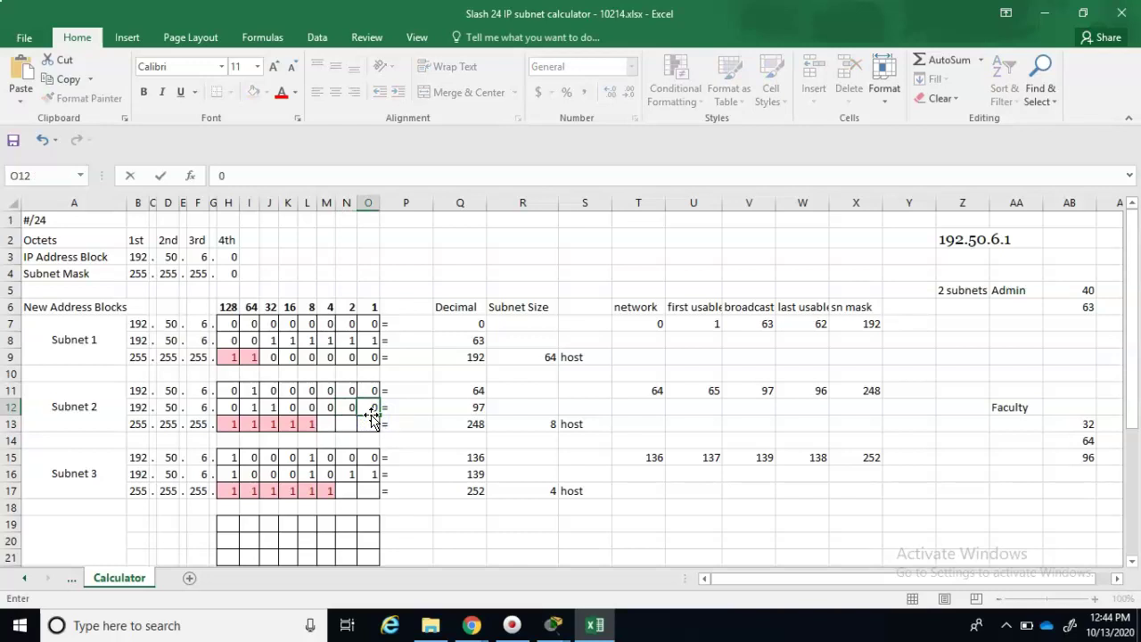
pyautogui.press('Return')
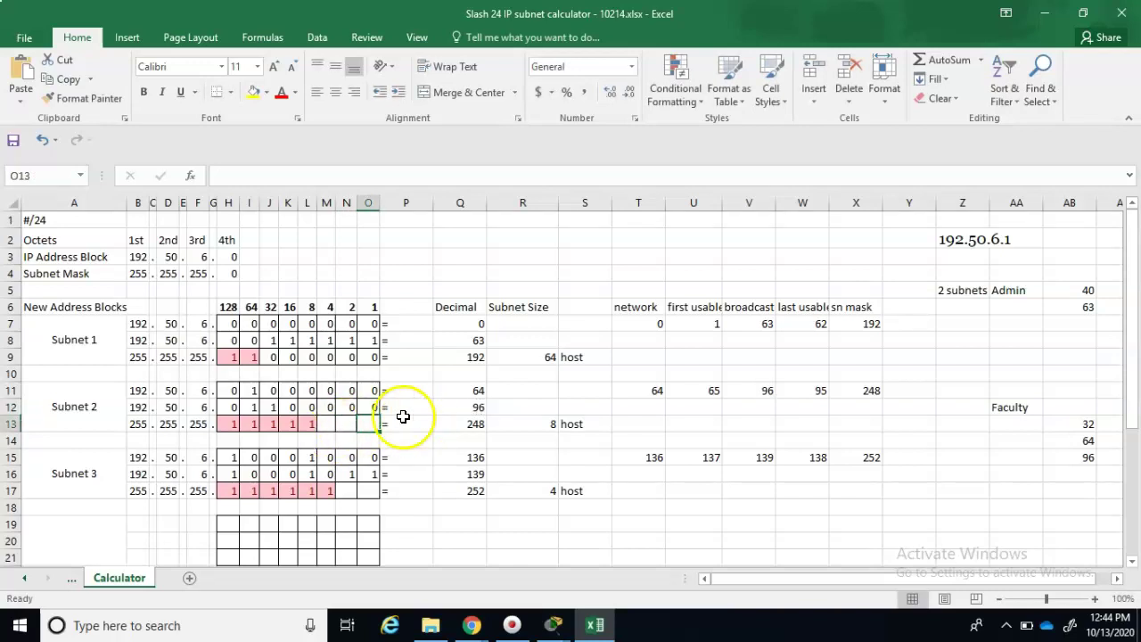
# - Correct J12:O12 to 0,1,1,1,1,1 so Subnet 2's broadcast becomes 95
pyautogui.click(272, 408)
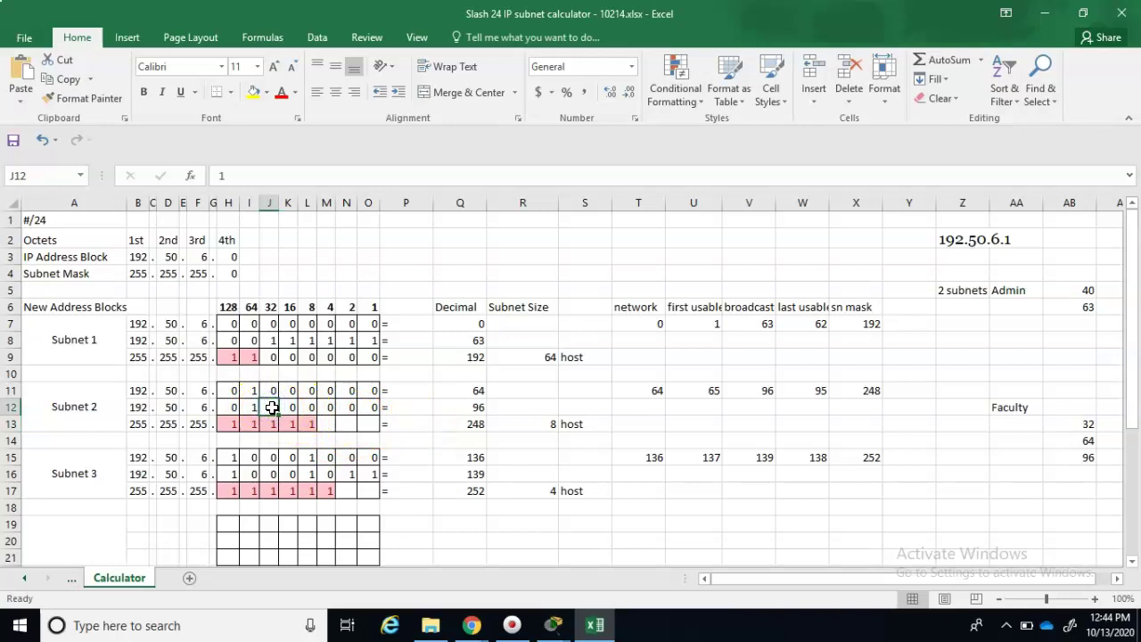
pyautogui.write('0')
pyautogui.press('Tab')
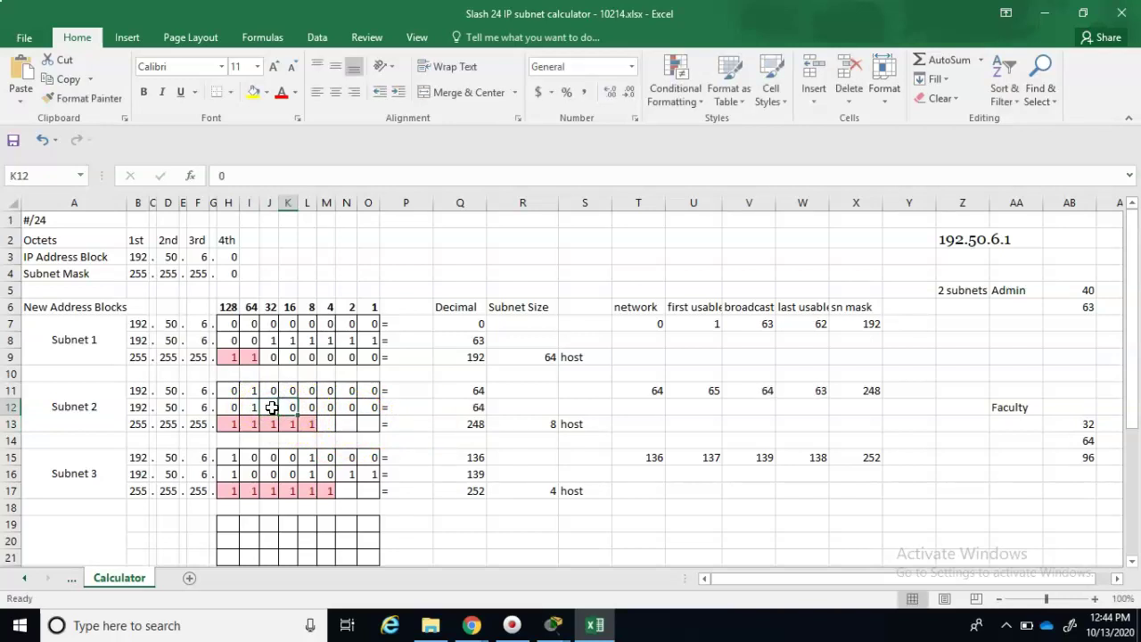
pyautogui.write('1')
pyautogui.press('Tab')
pyautogui.write('1')
pyautogui.press('Tab')
pyautogui.write('1')
pyautogui.press('Tab')
pyautogui.write('1')
pyautogui.press('Tab')
pyautogui.write('1')
pyautogui.press('Tab')
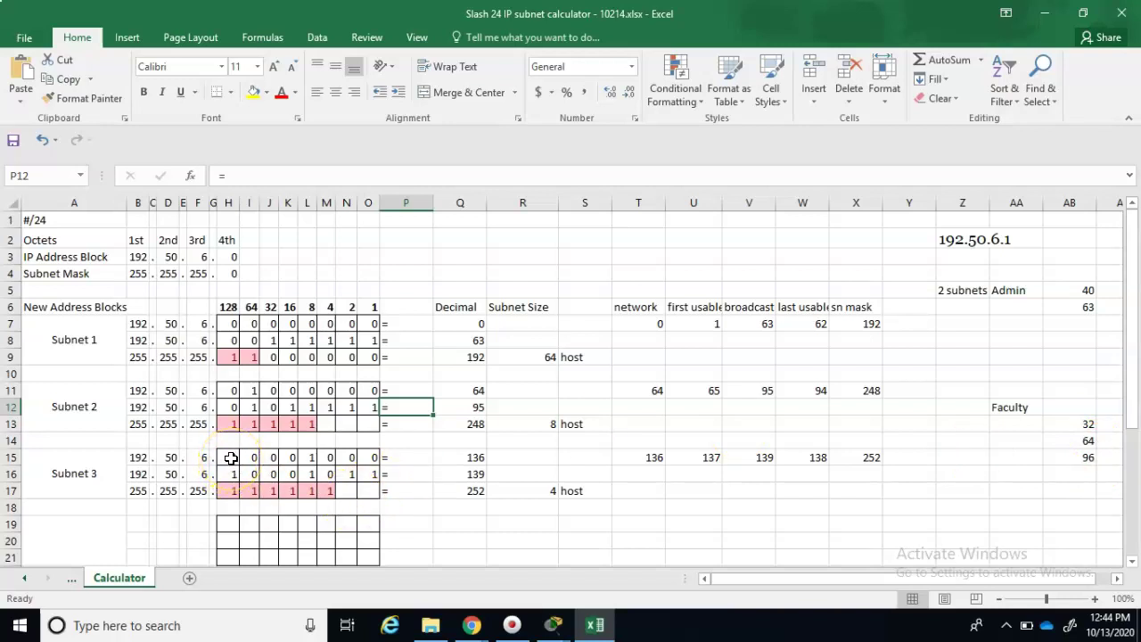
# - Undo to restore Subnet 3's network to 96 and clear its bits in H16:O17
pyautogui.hotkey('ctrl', 'z')
pyautogui.moveTo(229, 475); pyautogui.dragTo(368, 493)
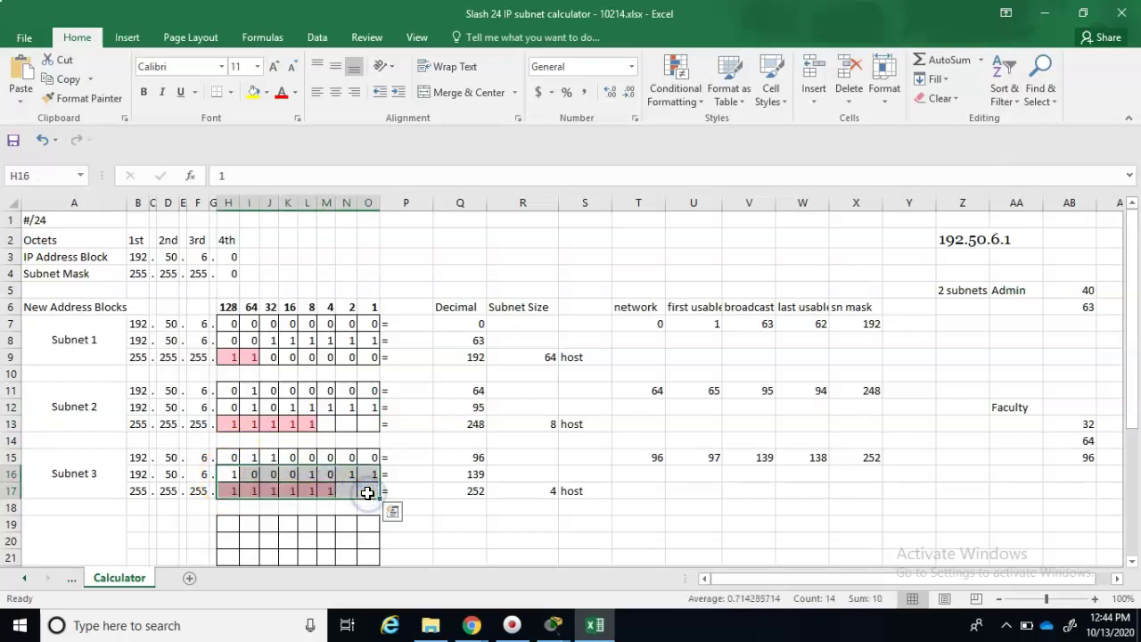
pyautogui.press('Delete')
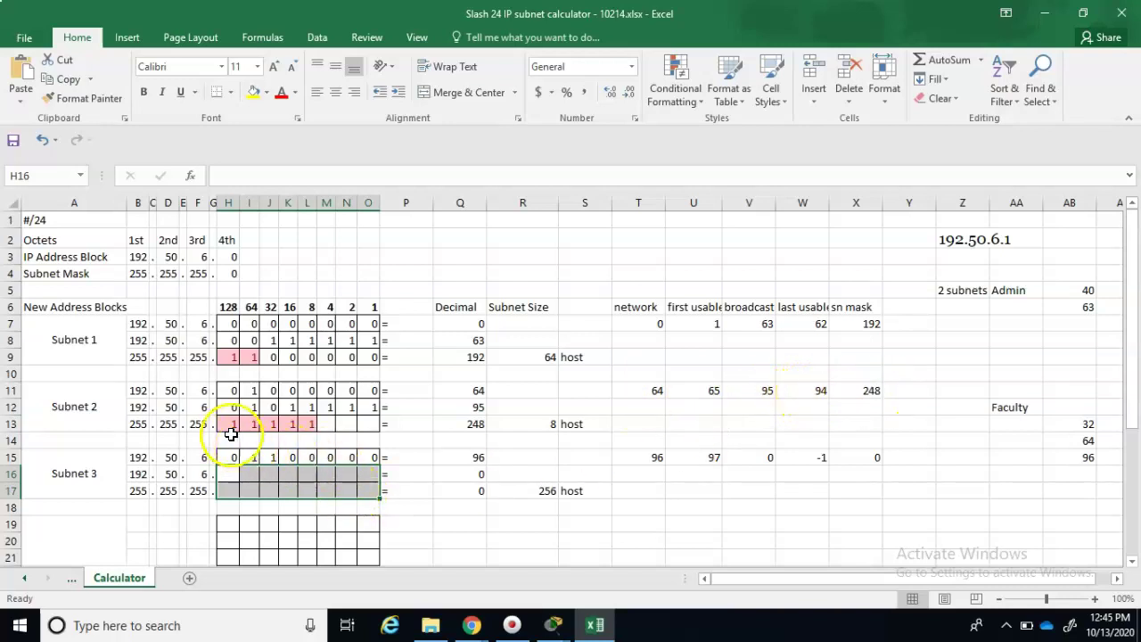
pyautogui.click(290, 424)
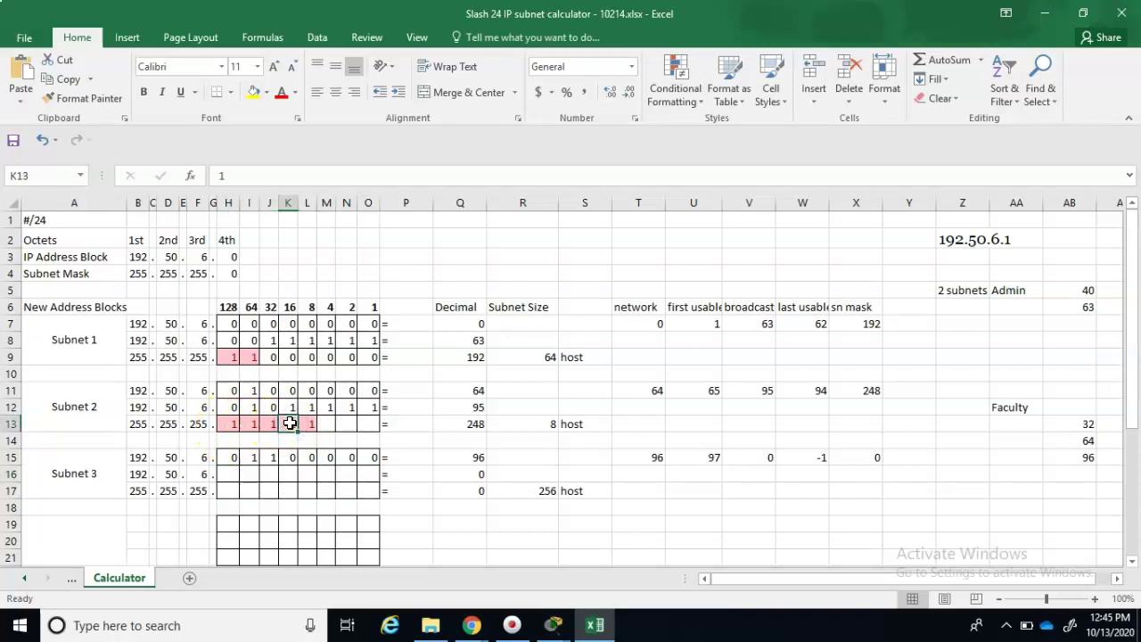
pyautogui.write('0')
pyautogui.press('Right')
pyautogui.write('0')
pyautogui.press('Right')
pyautogui.write('0')
pyautogui.press('Right')
pyautogui.write('0')
pyautogui.press('Right')
pyautogui.write('0')
pyautogui.press('Right')
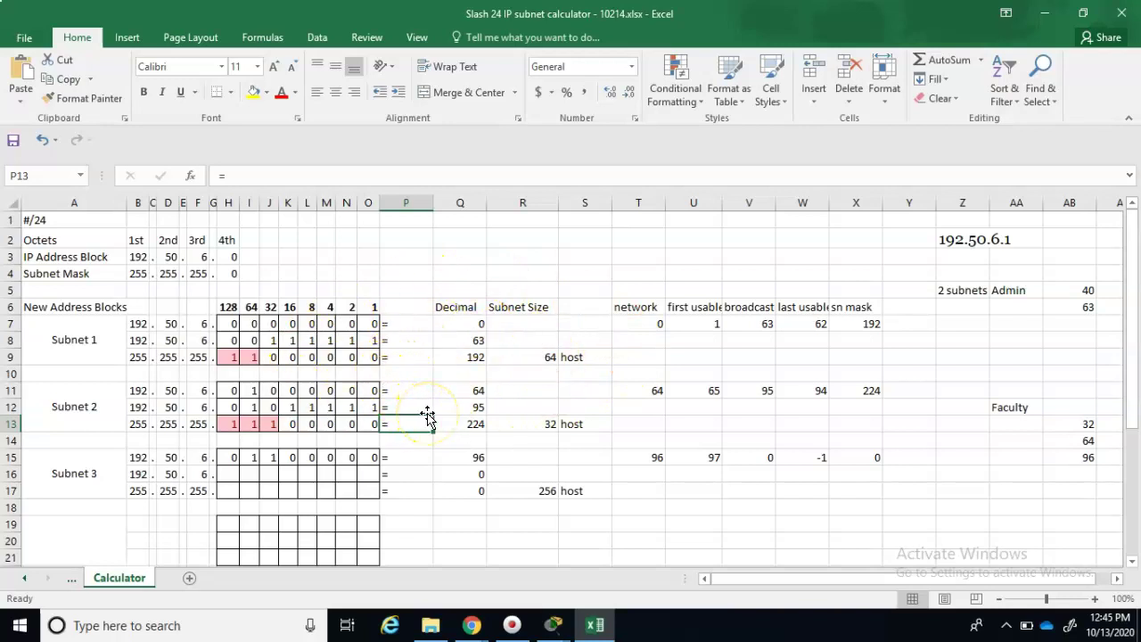
pyautogui.click(549, 624)
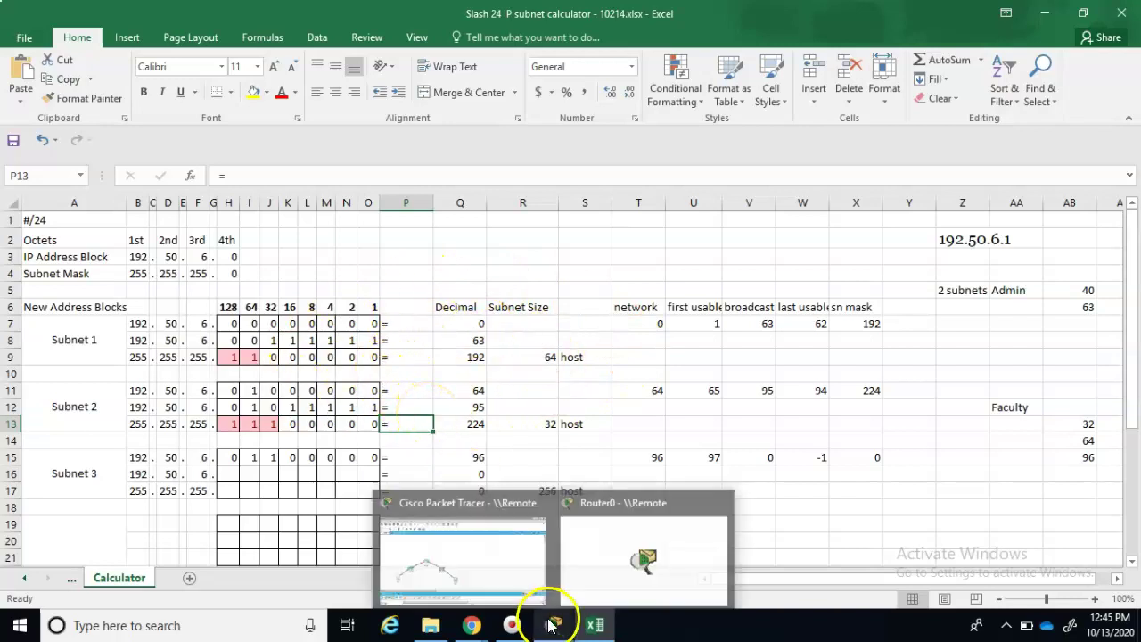
# - Switch to Packet Tracer, glance at Router0's window, and return to the PC0–Router0–PC1 topology
pyautogui.click(503, 566)
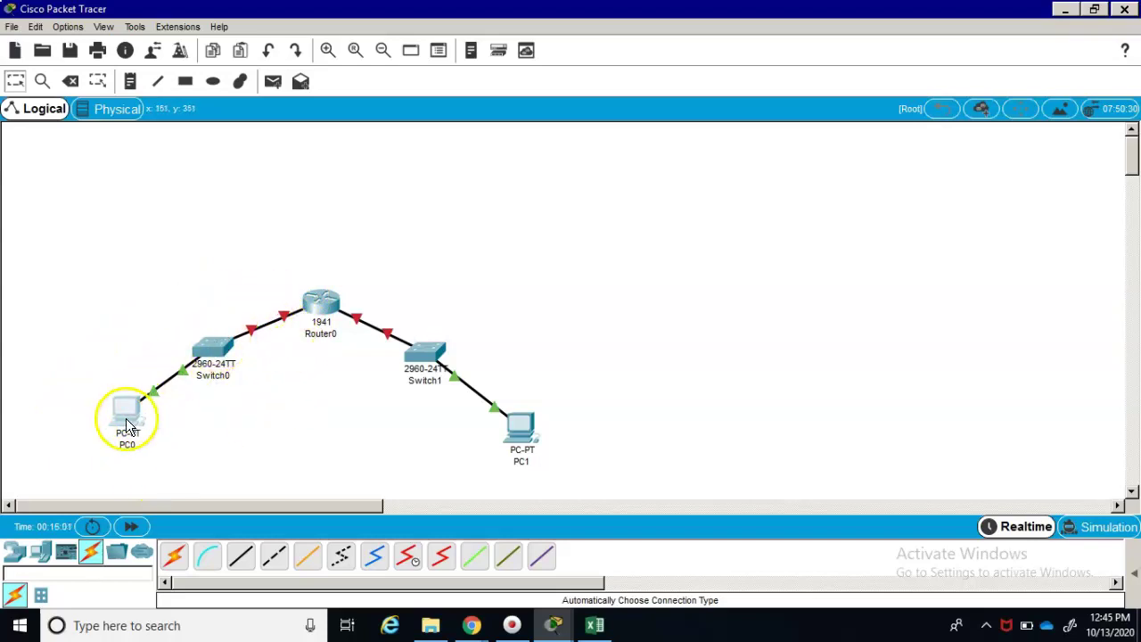
pyautogui.click(306, 308)
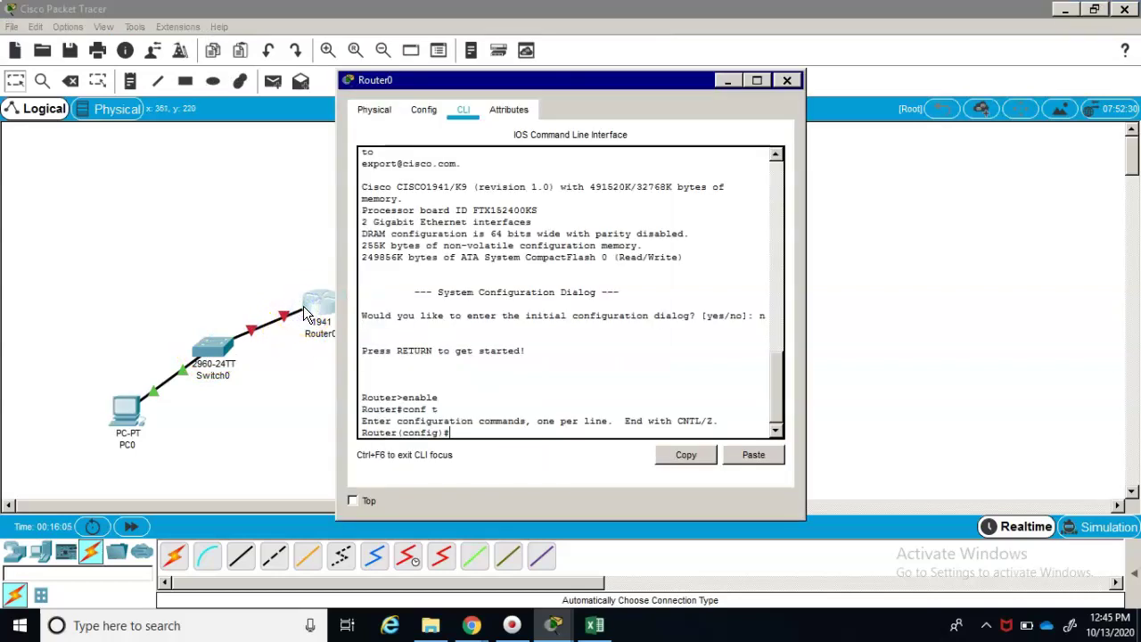
pyautogui.click(291, 339)
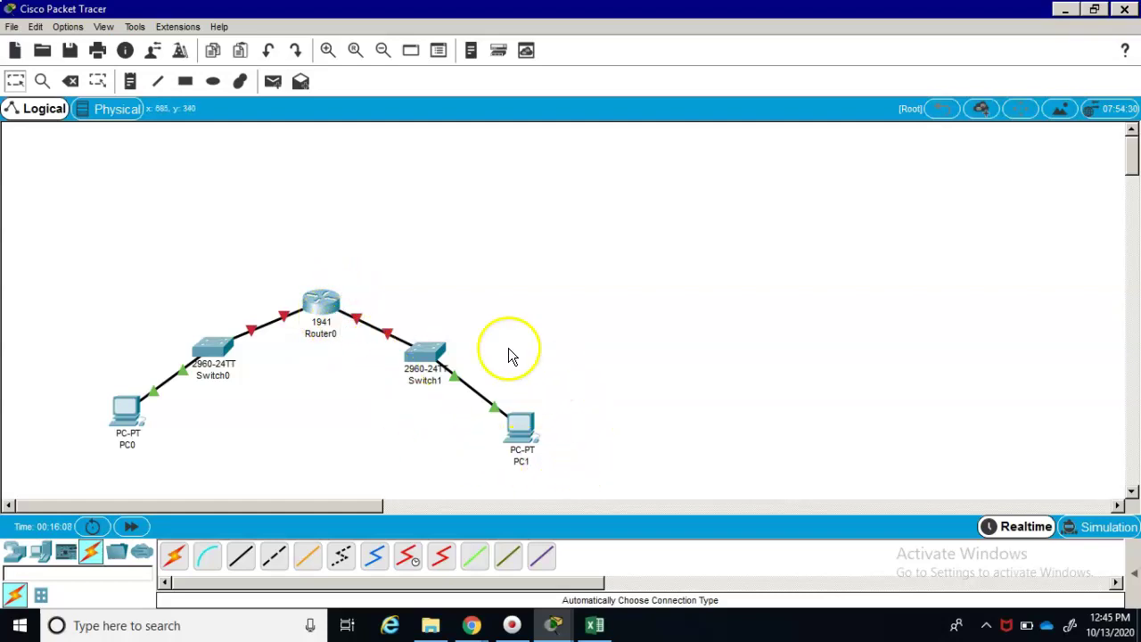
pyautogui.click(383, 283)
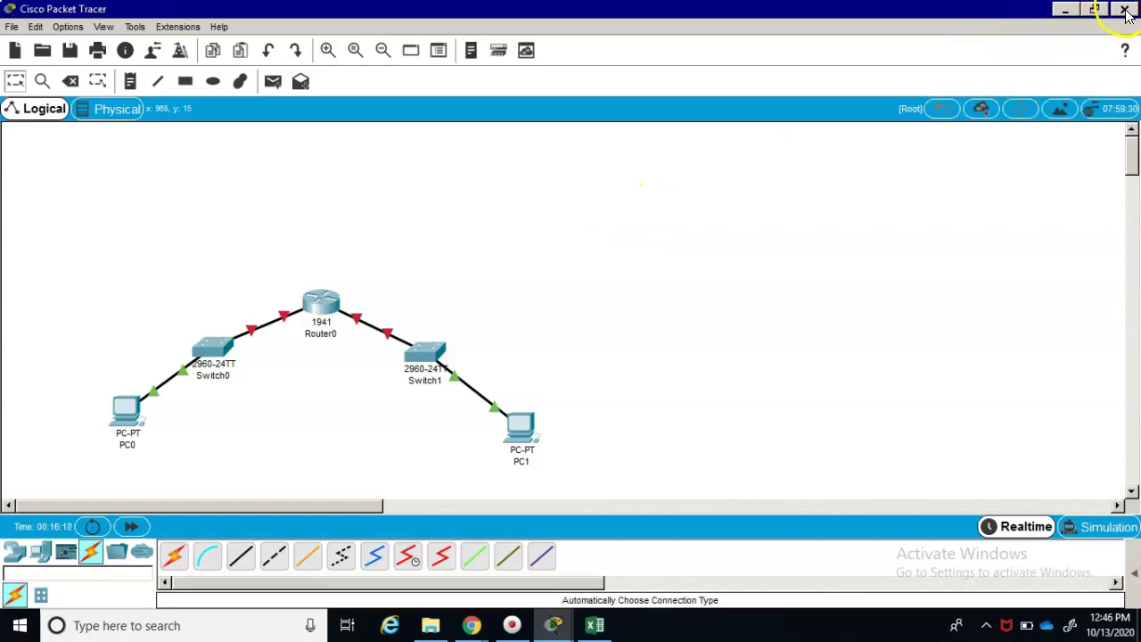
# - Open PC0's Desktop Command Prompt and begin typing a ping command
pyautogui.click(137, 408)
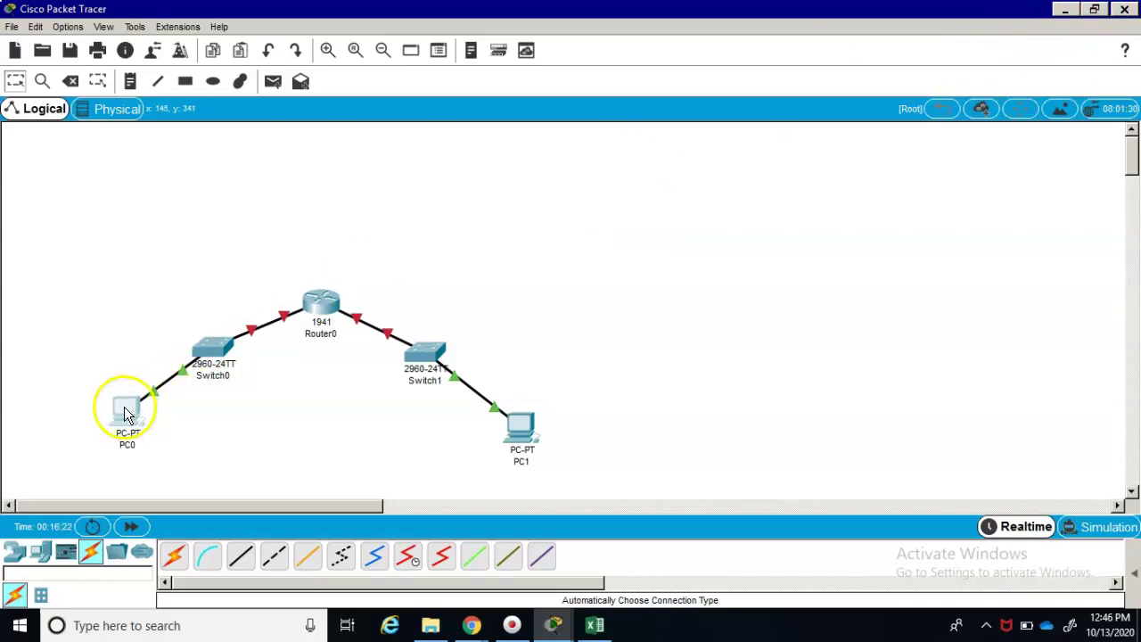
pyautogui.click(126, 410)
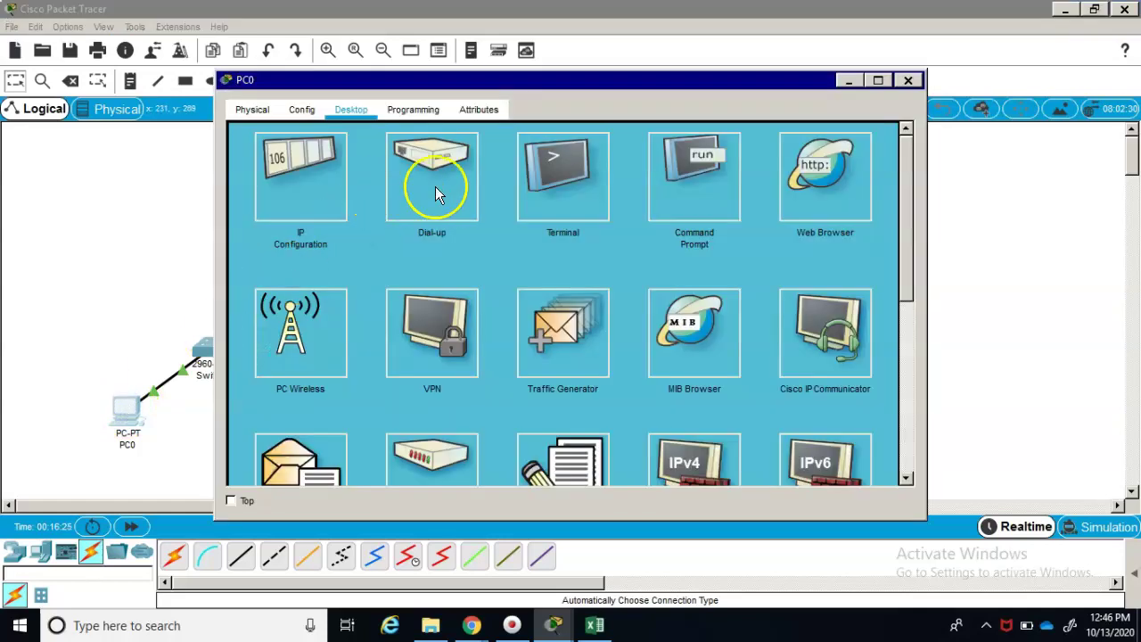
pyautogui.click(588, 190)
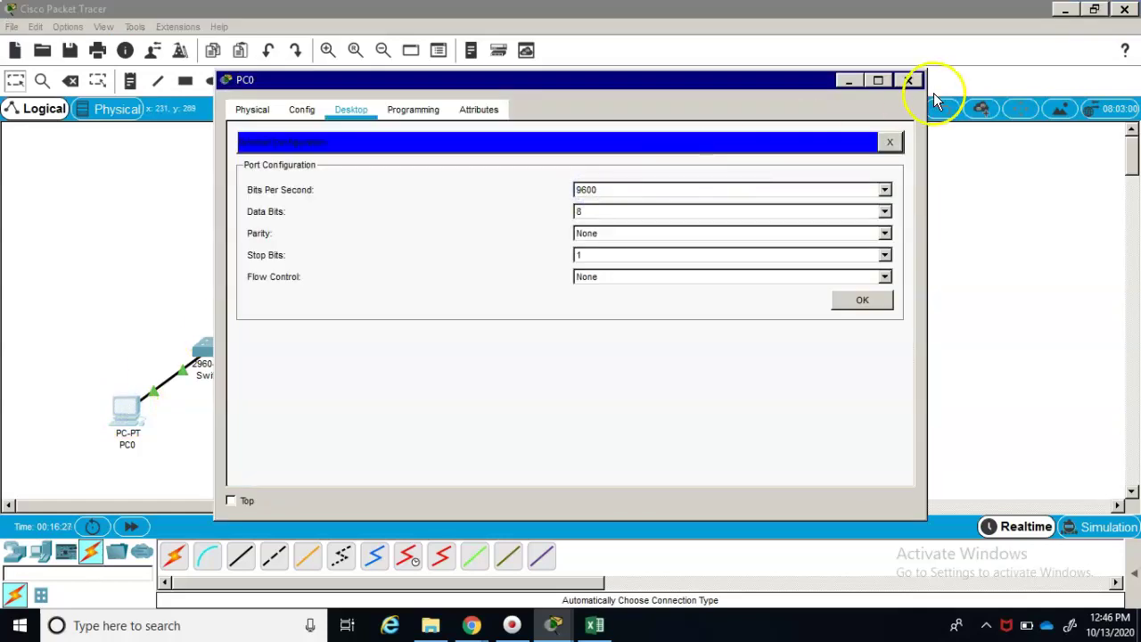
pyautogui.click(909, 82)
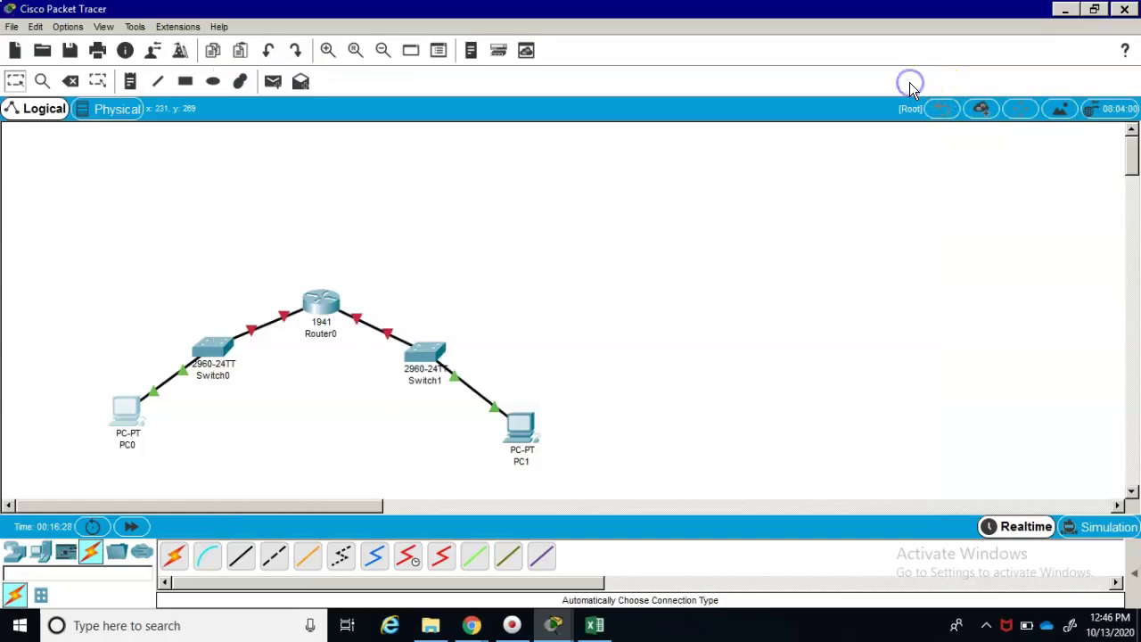
pyautogui.click(123, 410)
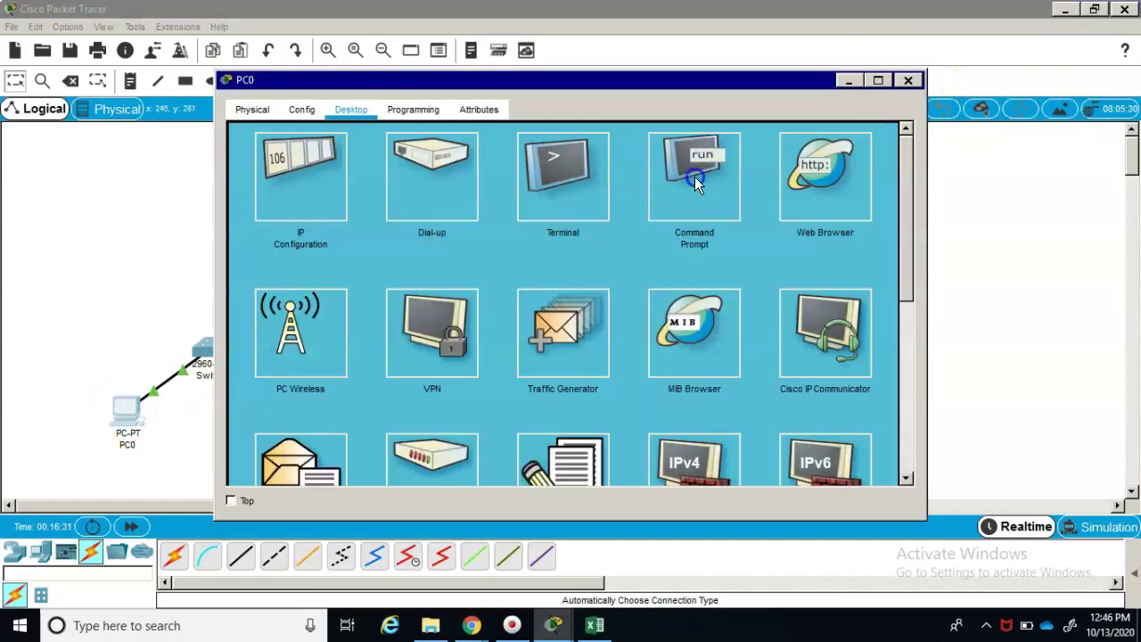
pyautogui.click(695, 177)
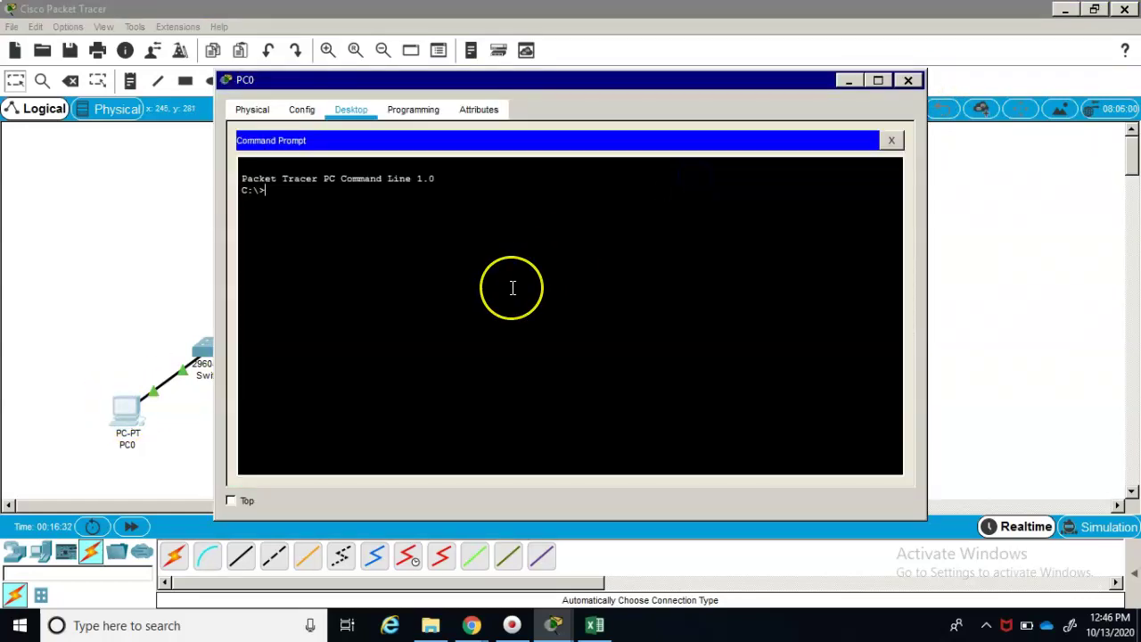
pyautogui.write('ping')
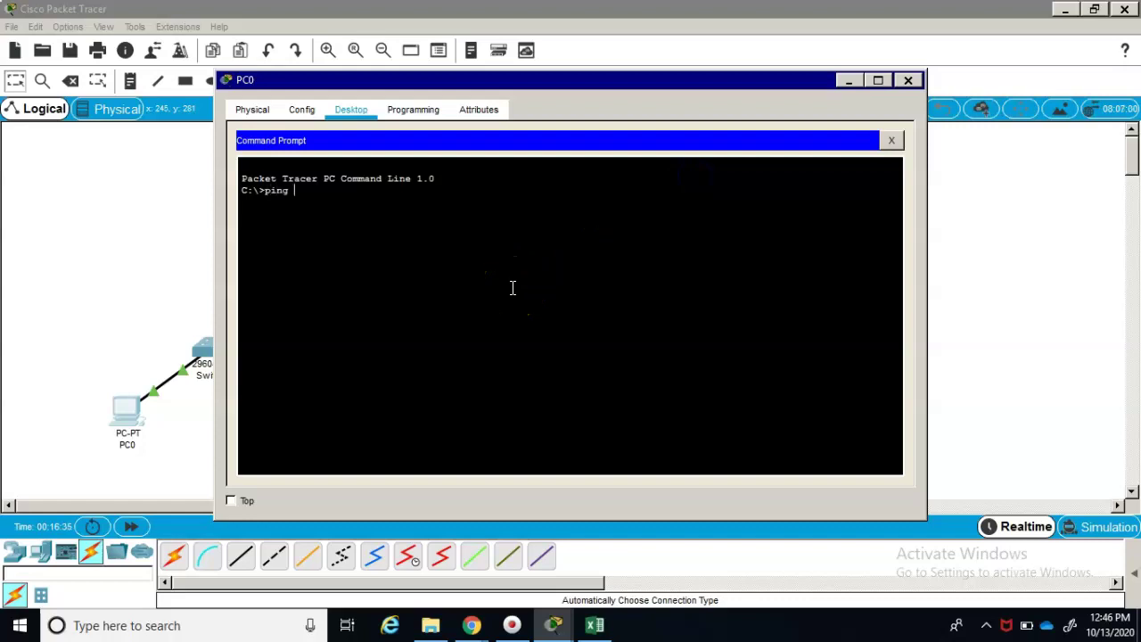